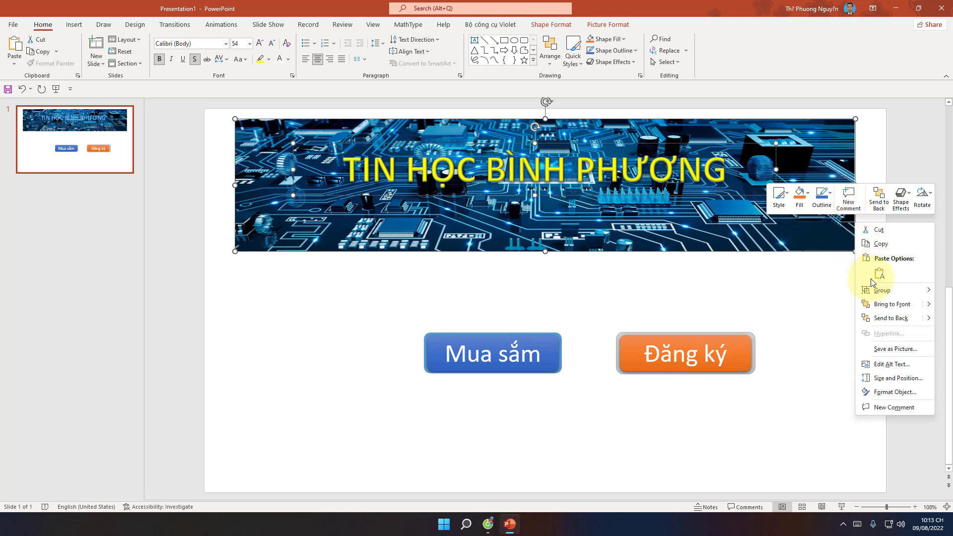
- Group the circuit-board banner image with the "TIN HỌC BÌNH PHƯƠNG" title text and deselect the group
{"action": "mouse_move", "coordinate": [876, 290]}
{"action": "left_click", "coordinate": [841, 293]}
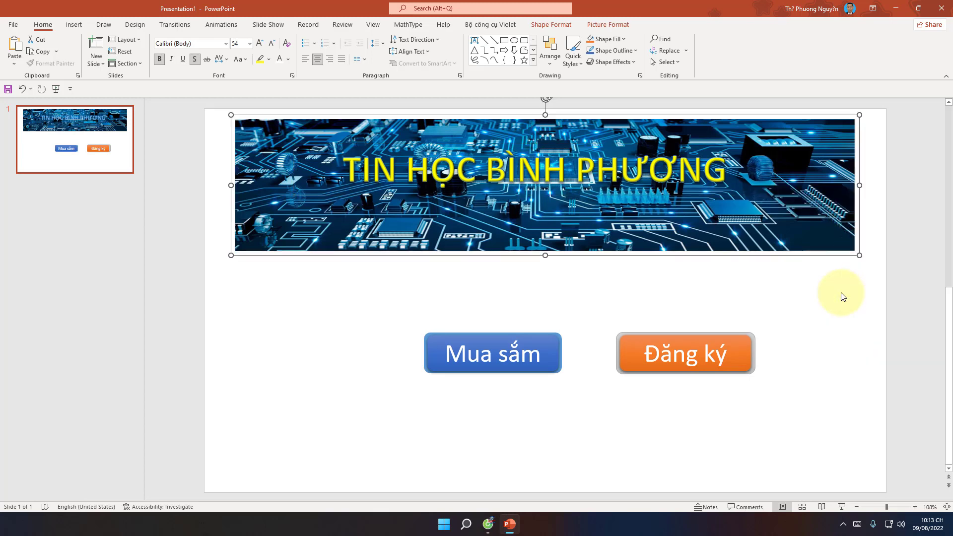
{"action": "left_click", "coordinate": [838, 294]}
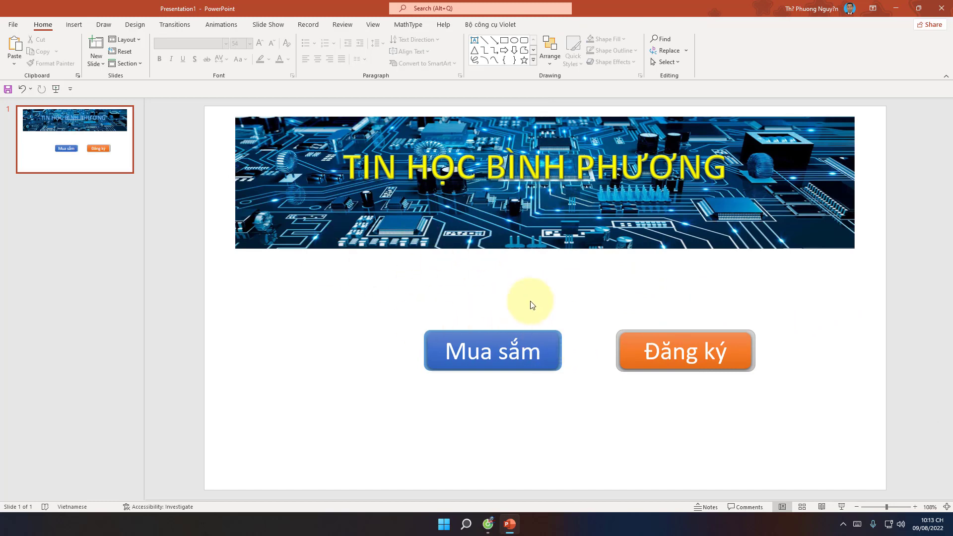
- Save the grouped banner as a PNG picture named BANNER BIEU MAU in the Desktop folder Google site BP
{"action": "right_click", "coordinate": [556, 250]}
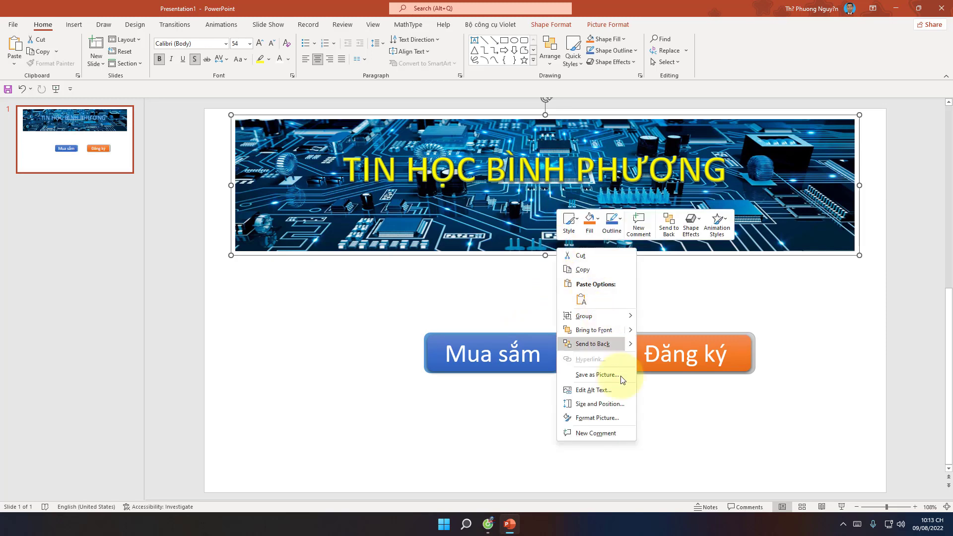
{"action": "left_click", "coordinate": [597, 375]}
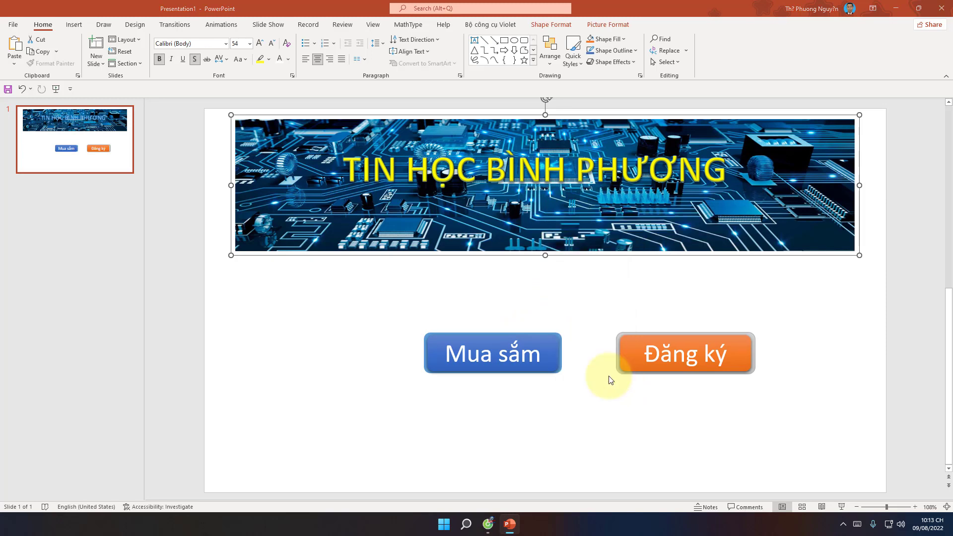
{"action": "left_click", "coordinate": [503, 159]}
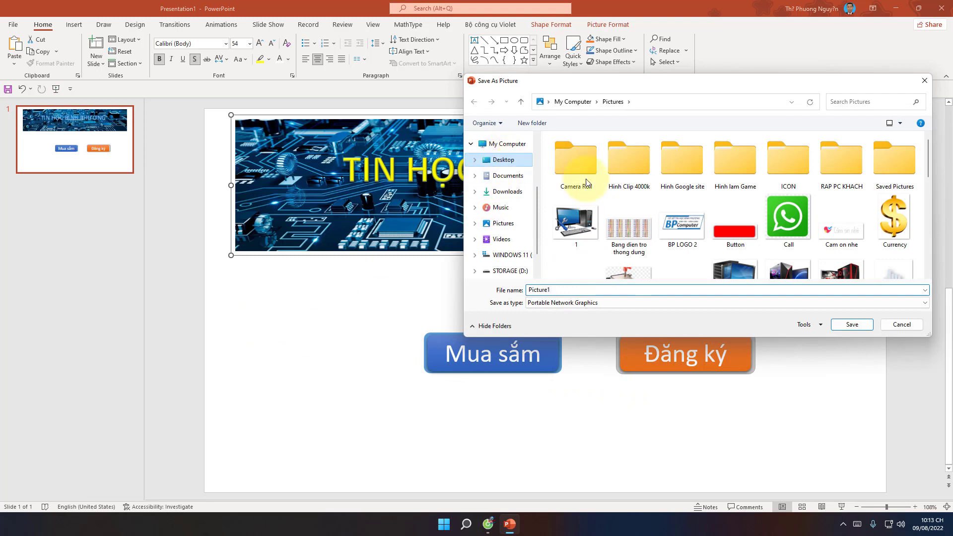
{"action": "double_click", "coordinate": [582, 171]}
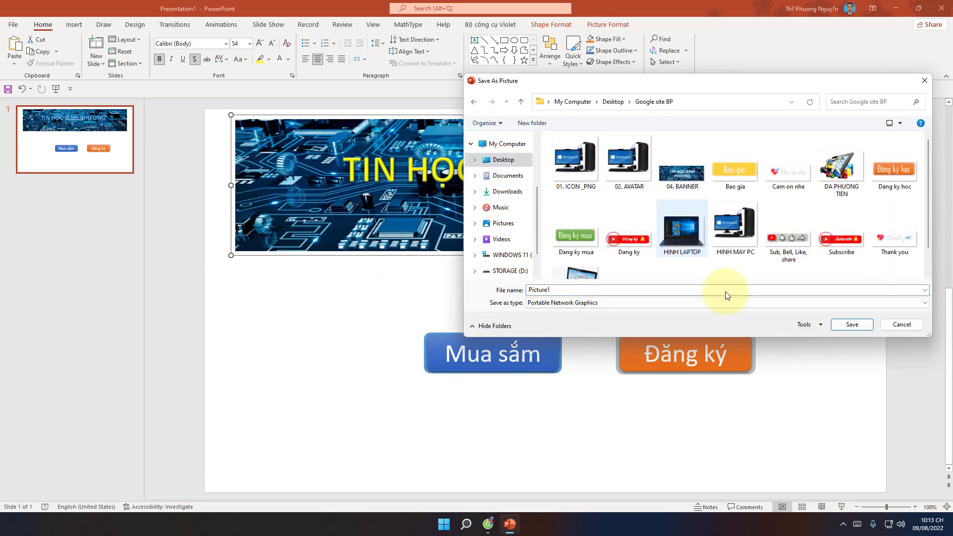
{"action": "double_click", "coordinate": [562, 290]}
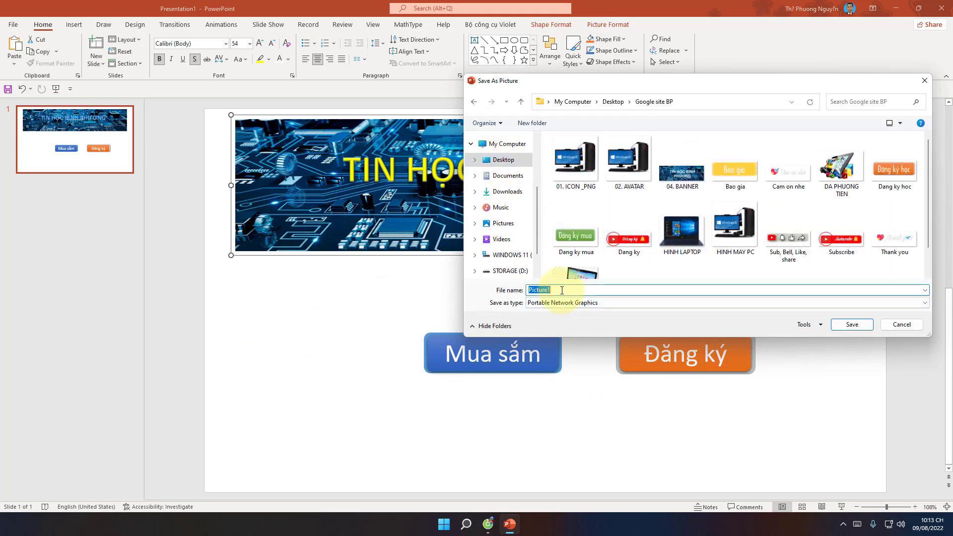
{"action": "type", "text": "BANNER BIEU MAU"}
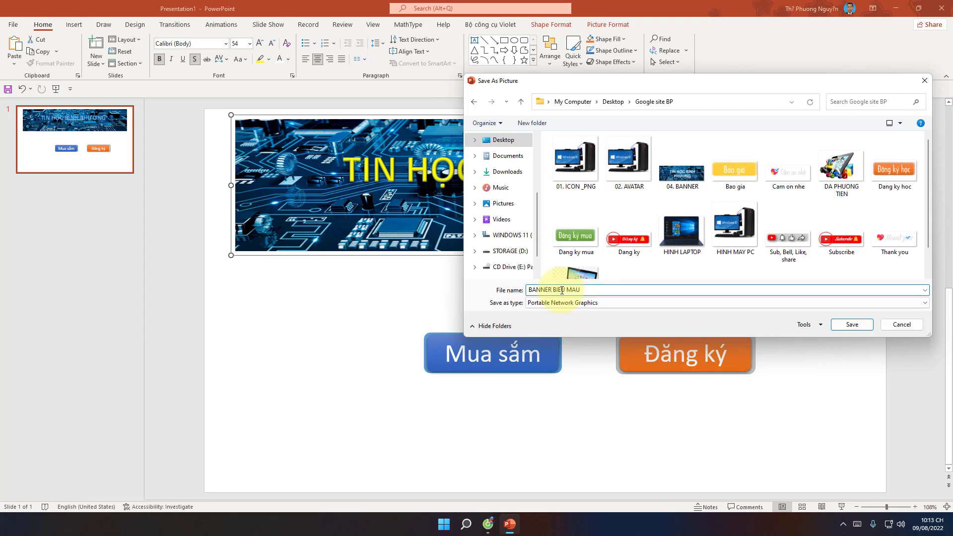
{"action": "left_click", "coordinate": [855, 326]}
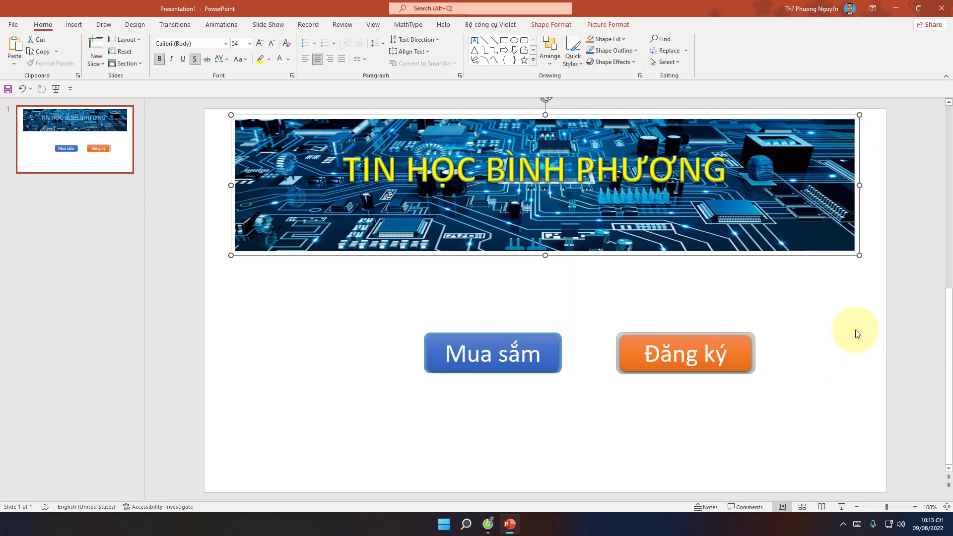
- Save the blue "Mua sắm" button as a PNG picture named MUA SAM in the Google site BP folder
{"action": "left_click", "coordinate": [546, 336]}
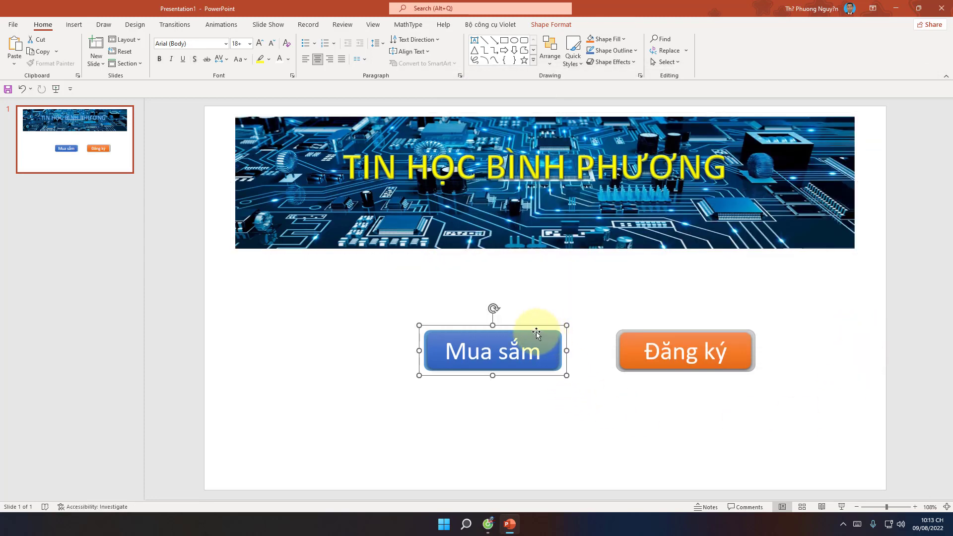
{"action": "right_click", "coordinate": [536, 332]}
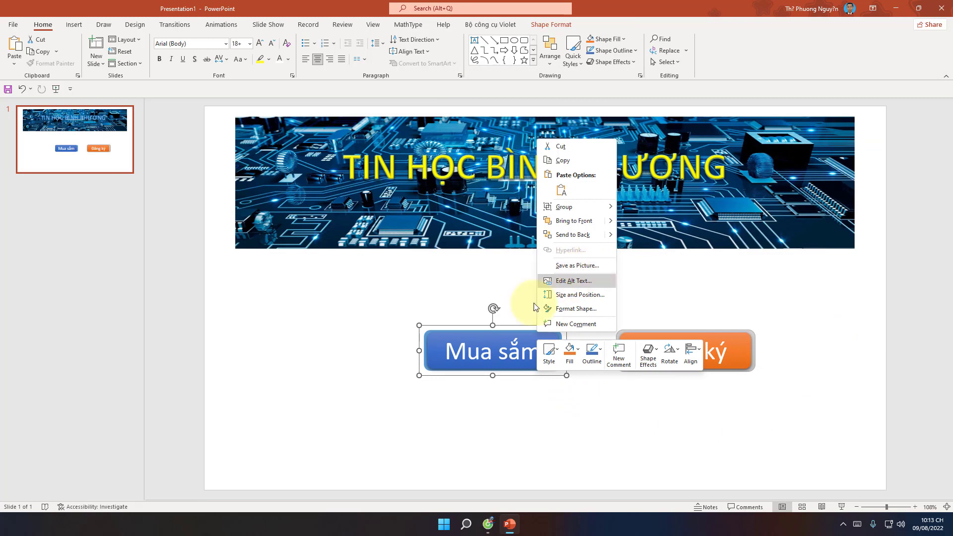
{"action": "right_click", "coordinate": [522, 326]}
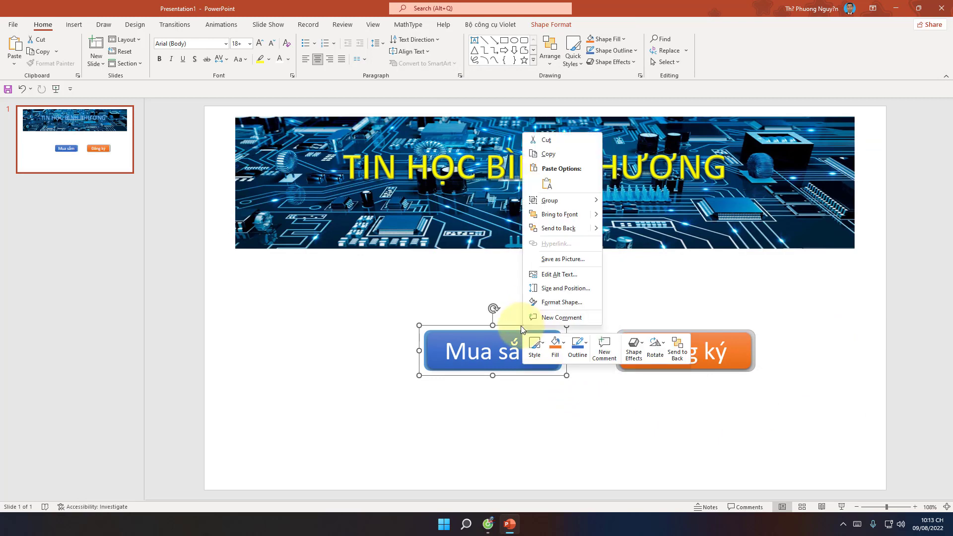
{"action": "left_click", "coordinate": [557, 263]}
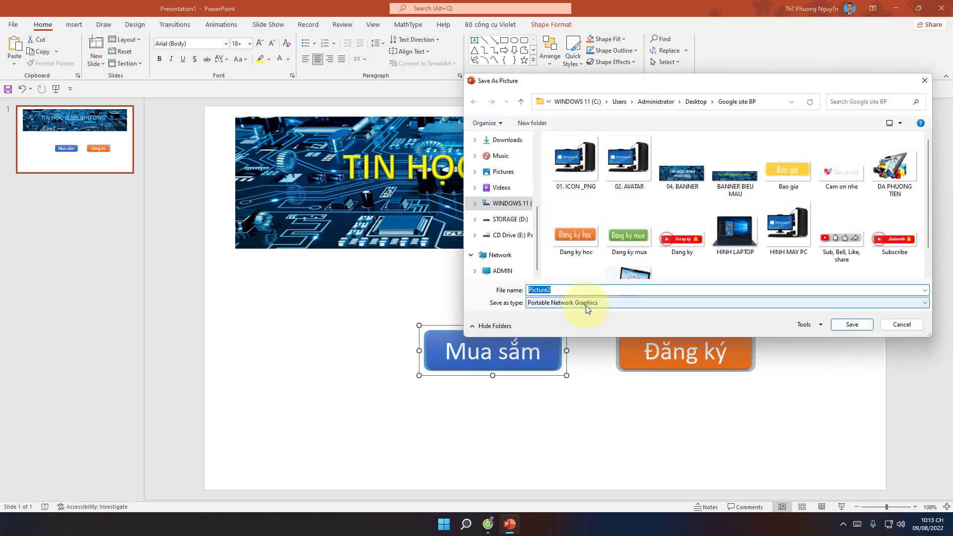
{"action": "type", "text": "mUA"}
{"action": "key", "text": "BackSpace"}
{"action": "key", "text": "BackSpace"}
{"action": "key", "text": "BackSpace"}
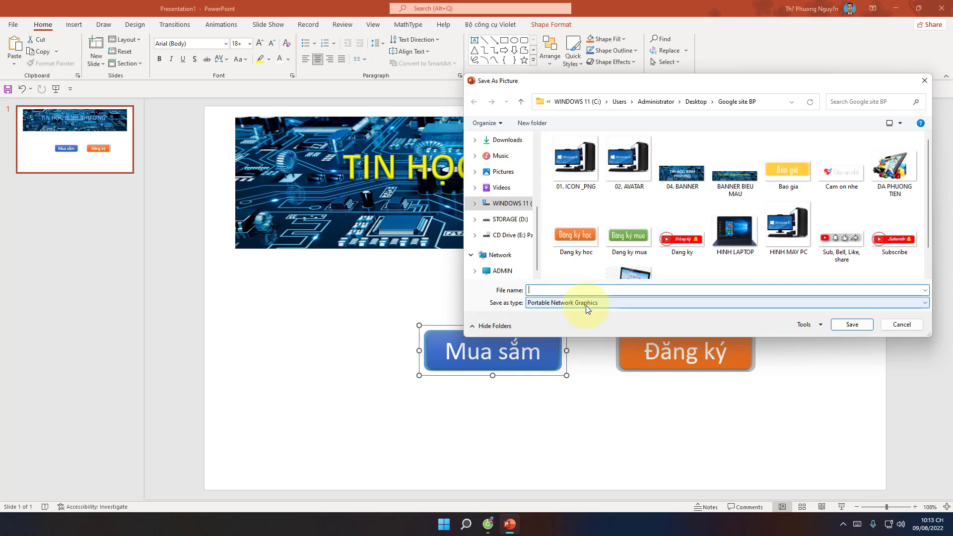
{"action": "type", "text": "MUA SAM"}
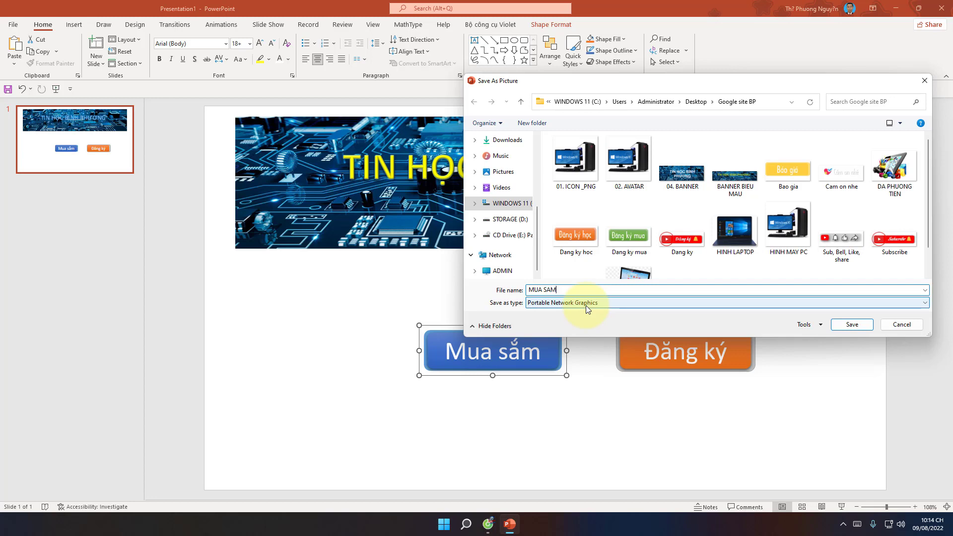
{"action": "left_click", "coordinate": [852, 324]}
- Save the orange "Đăng ký" button as a PNG picture named DANG KY 1 in the Google site BP folder, then deselect it
{"action": "left_click", "coordinate": [703, 330]}
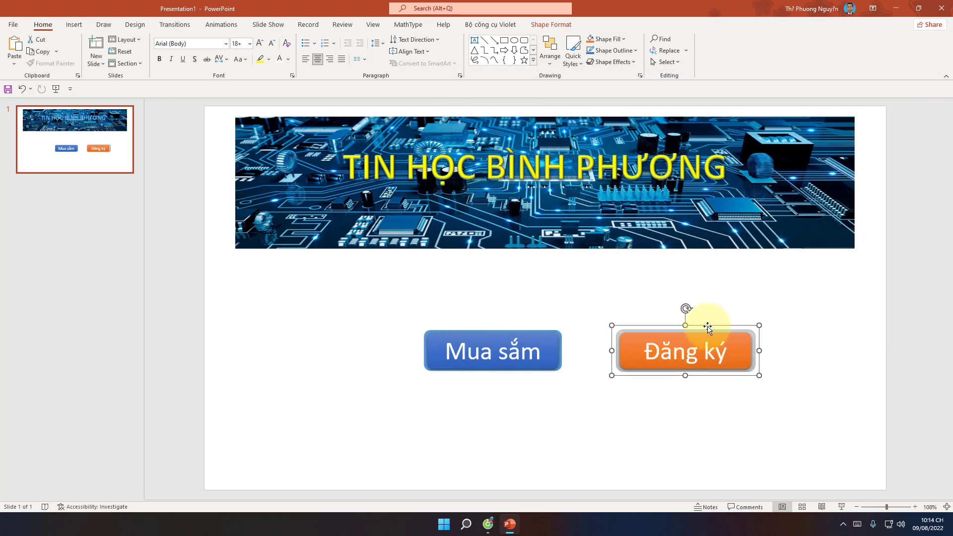
{"action": "right_click", "coordinate": [708, 326]}
{"action": "left_click", "coordinate": [747, 260]}
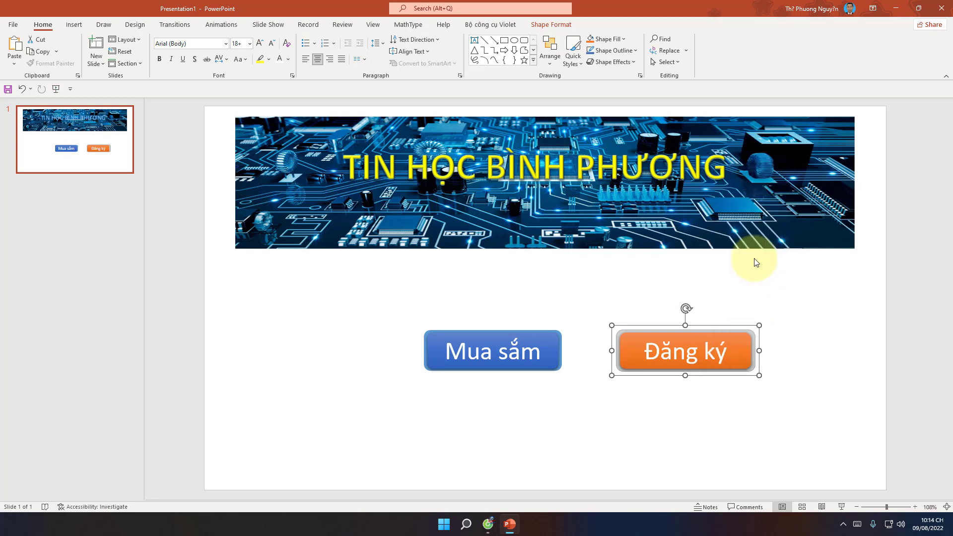
{"action": "type", "text": "M"}
{"action": "key", "text": "BackSpace"}
{"action": "type", "text": "DANG KY"}
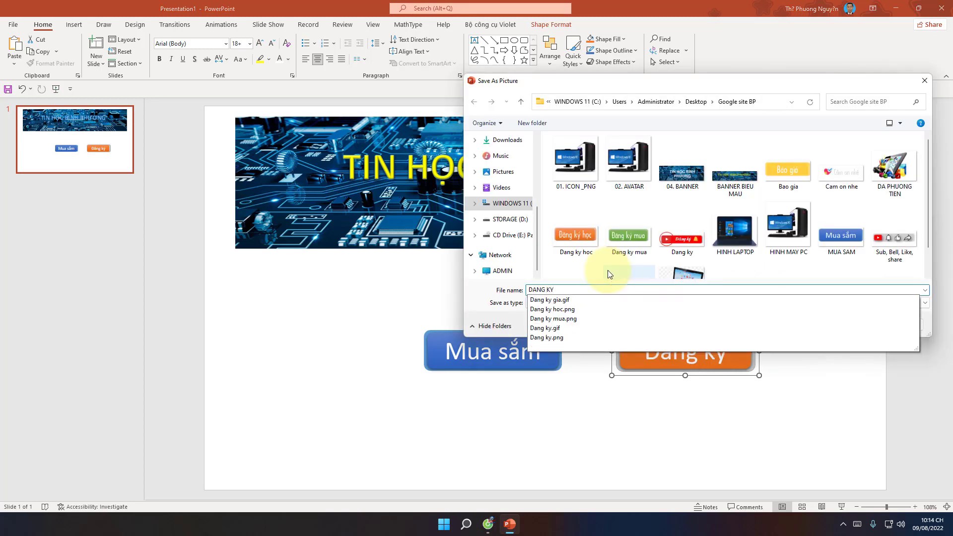
{"action": "type", "text": " 1"}
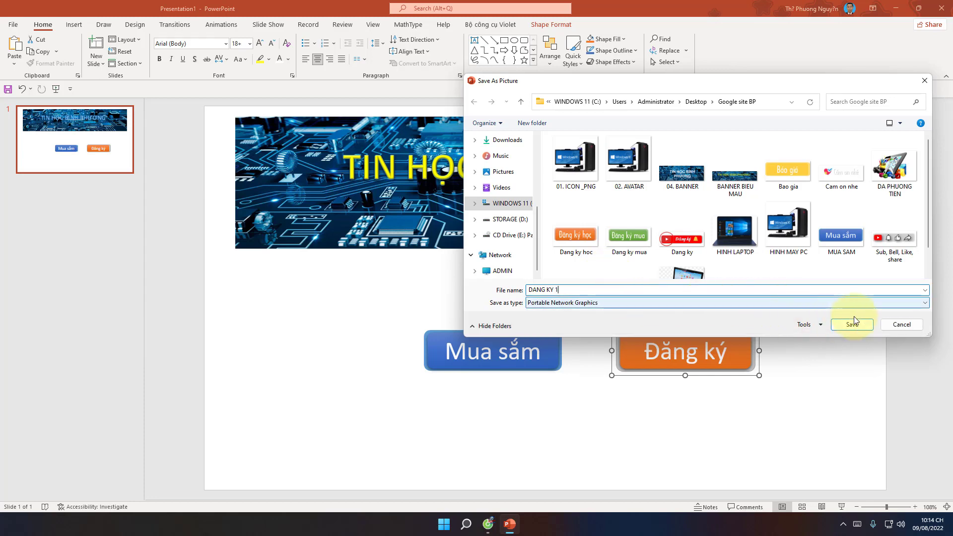
{"action": "left_click", "coordinate": [851, 324]}
{"action": "left_click", "coordinate": [852, 322]}
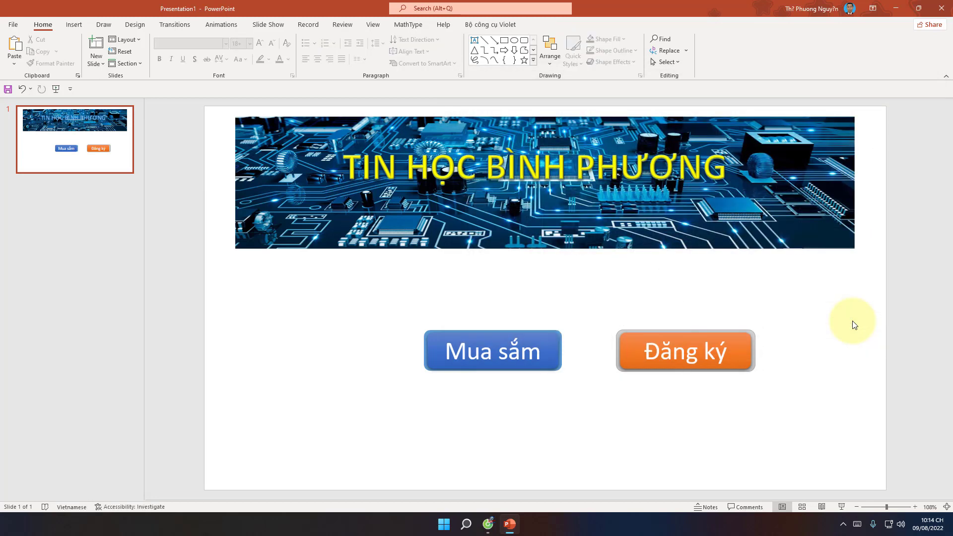
- Close the presentation without saving its changes and switch to the Cốc Cốc browser
{"action": "left_click", "coordinate": [942, 9]}
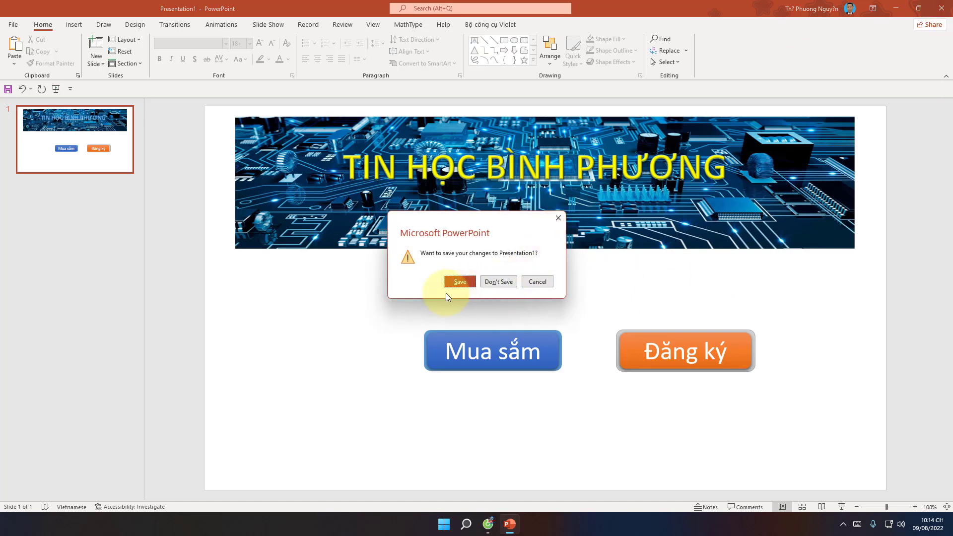
{"action": "left_click", "coordinate": [497, 281]}
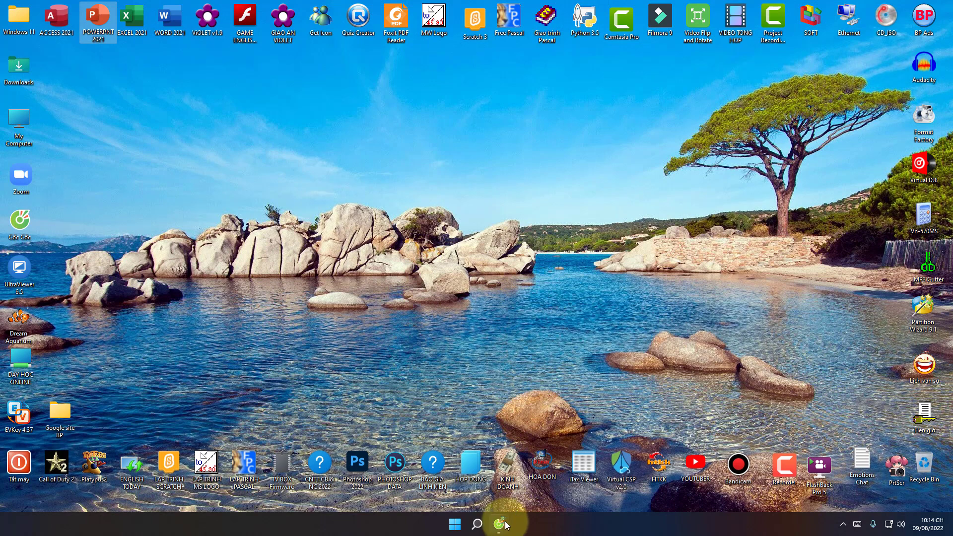
{"action": "left_click", "coordinate": [501, 523]}
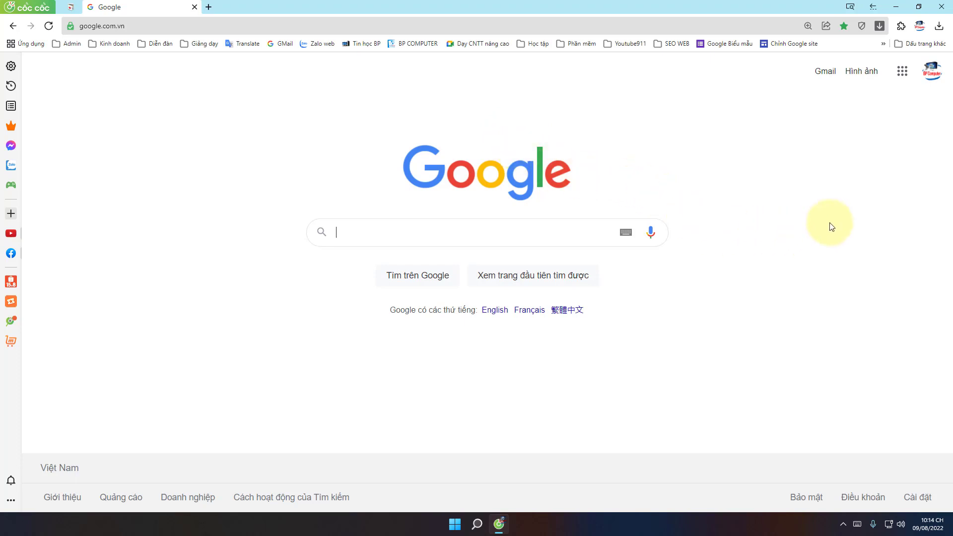
- Open Google Forms (Biểu mẫu) from the list of Google apps
{"action": "left_click", "coordinate": [902, 76]}
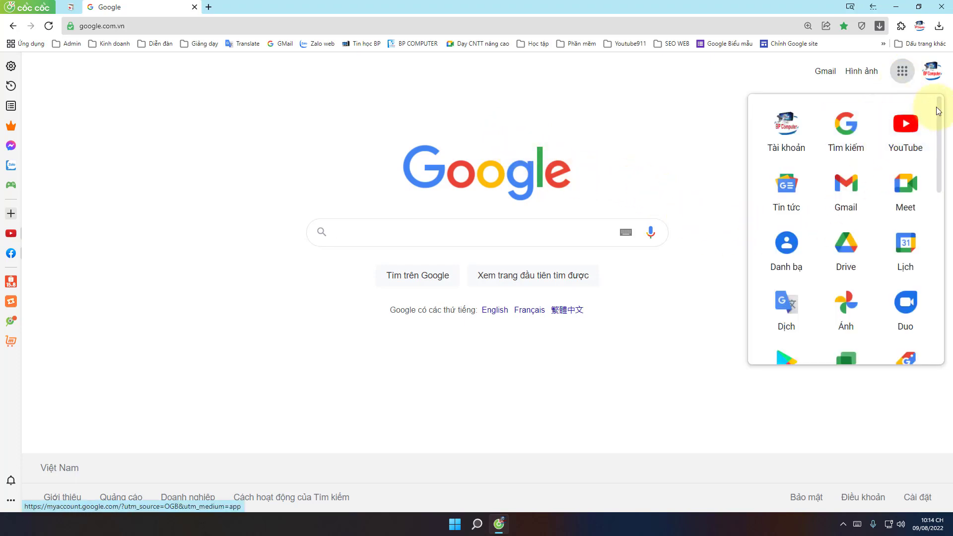
{"action": "left_click_drag", "start_coordinate": [936, 111], "coordinate": [939, 248]}
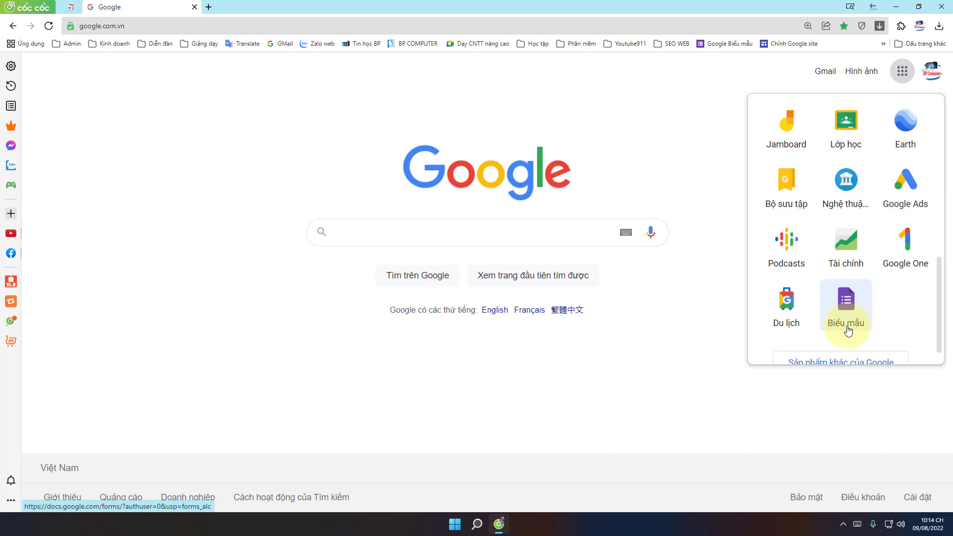
{"action": "left_click", "coordinate": [848, 331]}
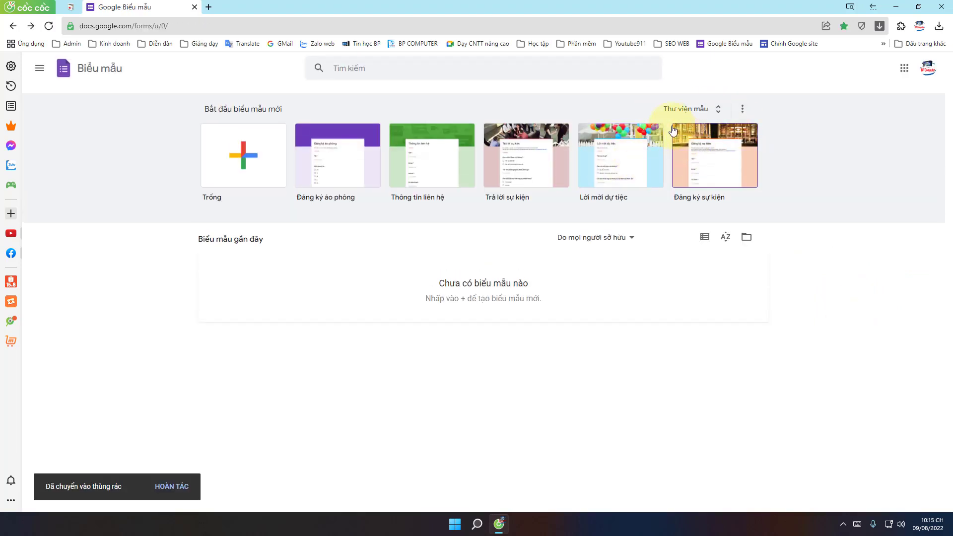
- Browse the form template gallery (Thư viện mẫu) and create a blank form (Trống)
{"action": "left_click", "coordinate": [719, 110]}
{"action": "scroll", "coordinate": [375, 305], "scroll_direction": "down", "scroll_amount": 4}
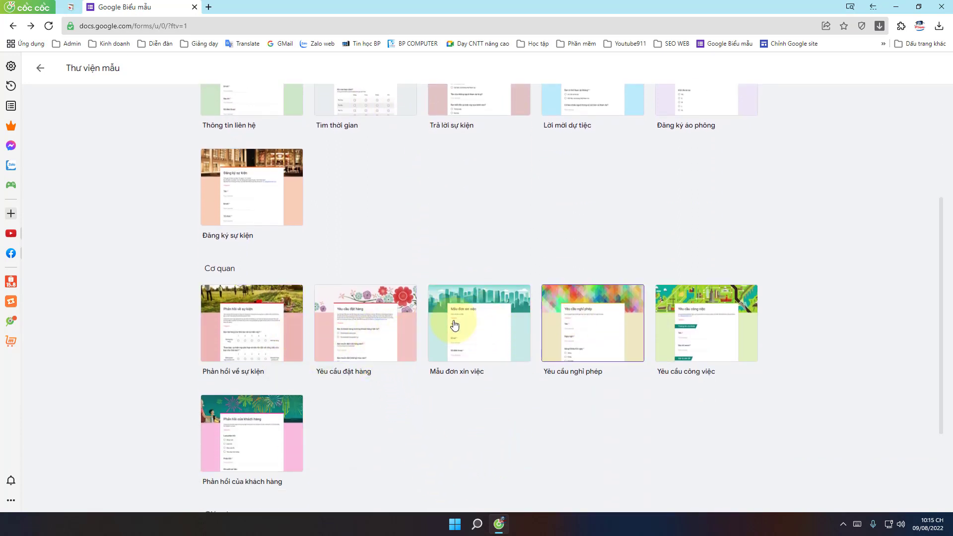
{"action": "scroll", "coordinate": [397, 322], "scroll_direction": "up", "scroll_amount": 3}
{"action": "scroll", "coordinate": [285, 207], "scroll_direction": "up", "scroll_amount": 1}
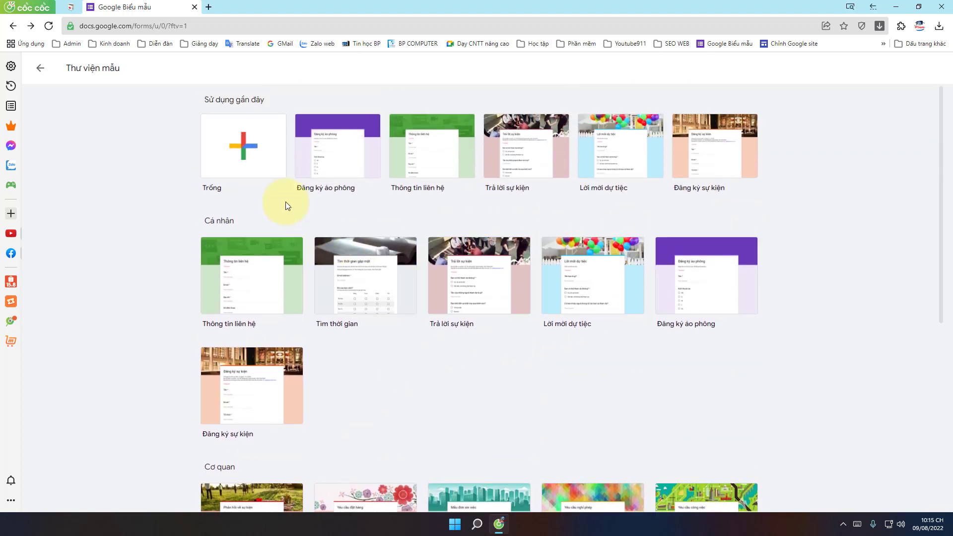
{"action": "left_click", "coordinate": [243, 143]}
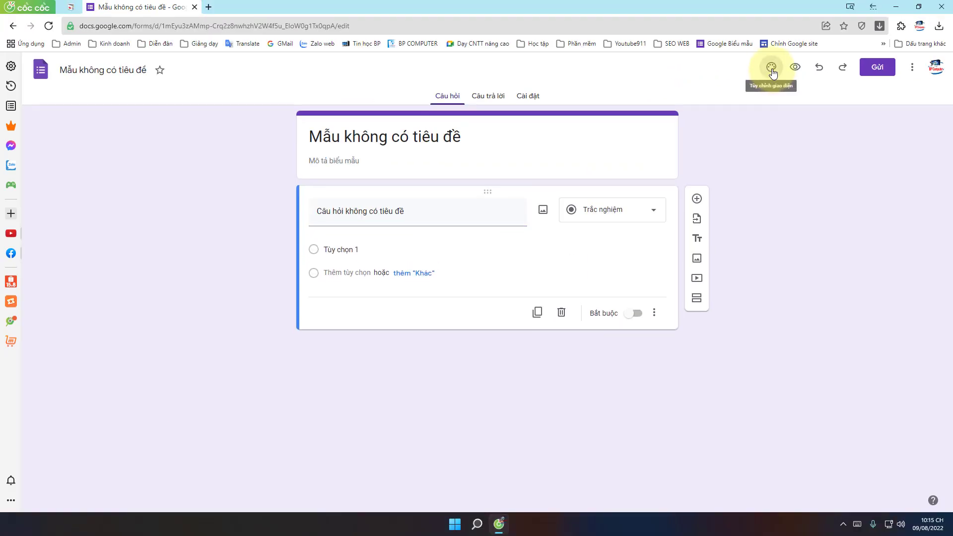
- Upload BANNER BIEU MAU from the Google site BP folder as the form's header image, shifting the crop area slightly left to centre the title
{"action": "left_click", "coordinate": [775, 75]}
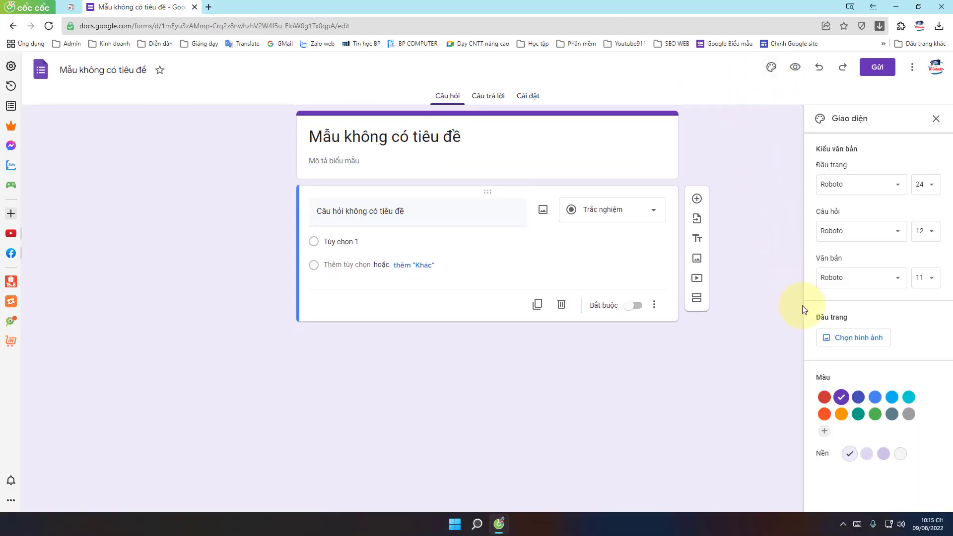
{"action": "left_click", "coordinate": [851, 339]}
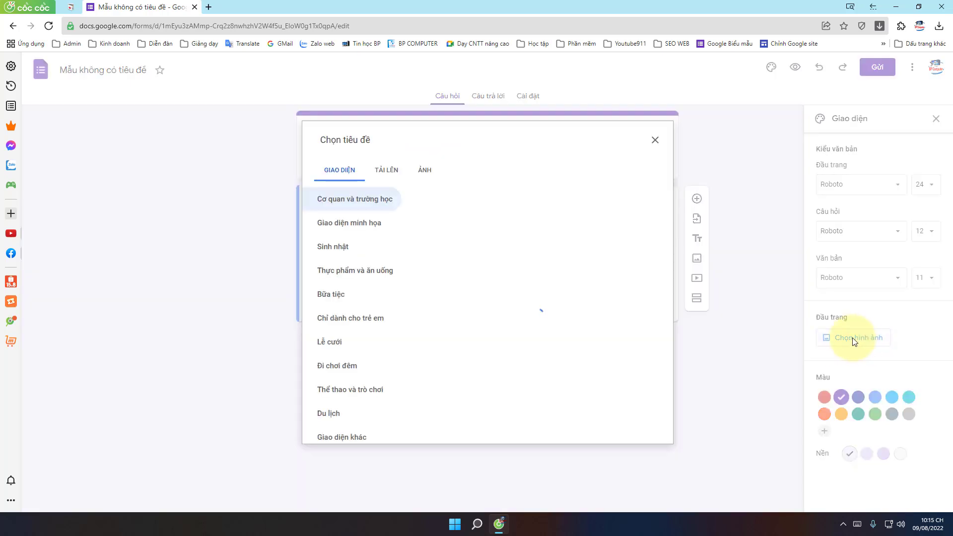
{"action": "left_click", "coordinate": [390, 174]}
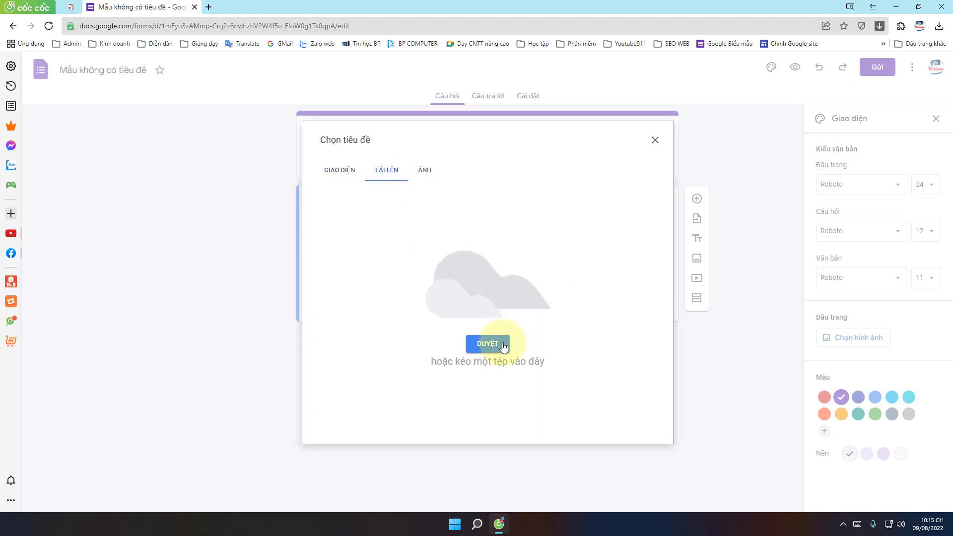
{"action": "left_click", "coordinate": [502, 346]}
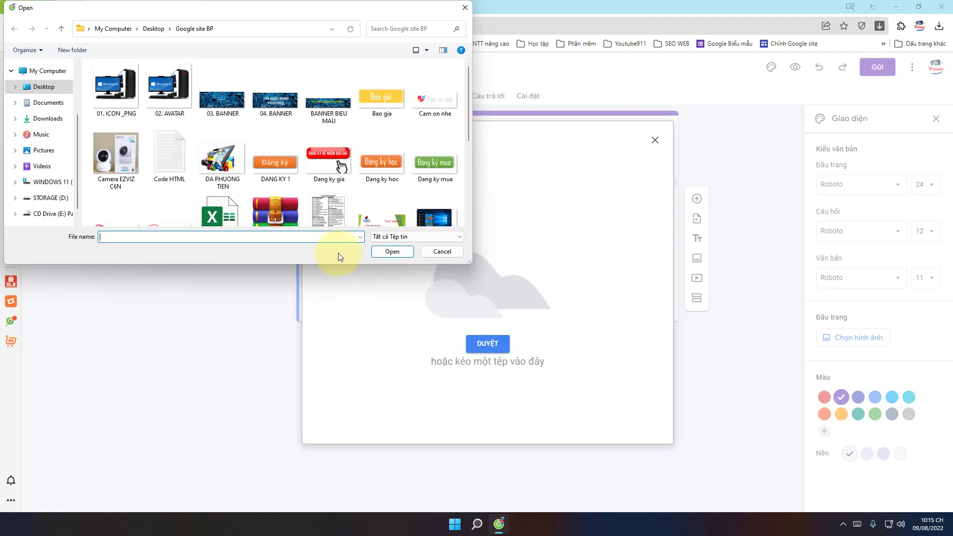
{"action": "left_click", "coordinate": [346, 127]}
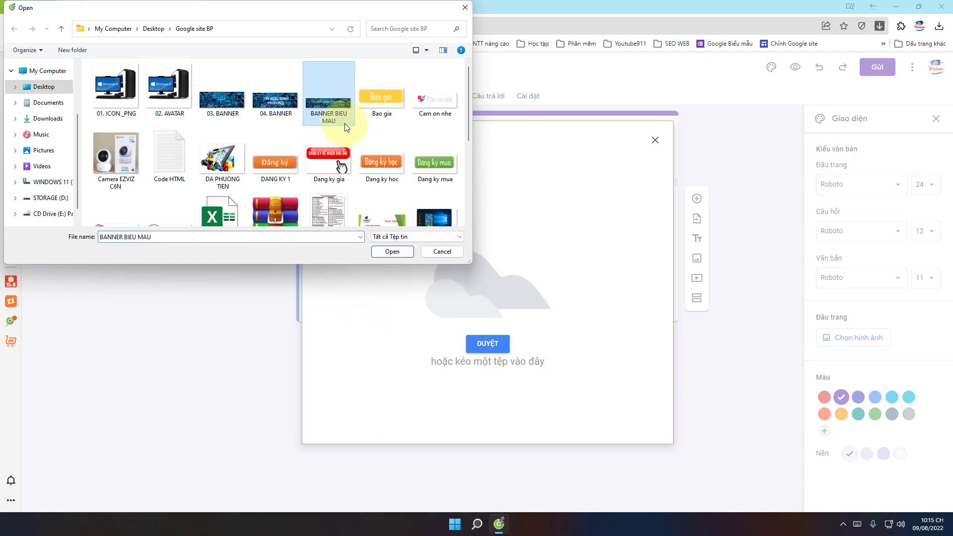
{"action": "left_click", "coordinate": [390, 252]}
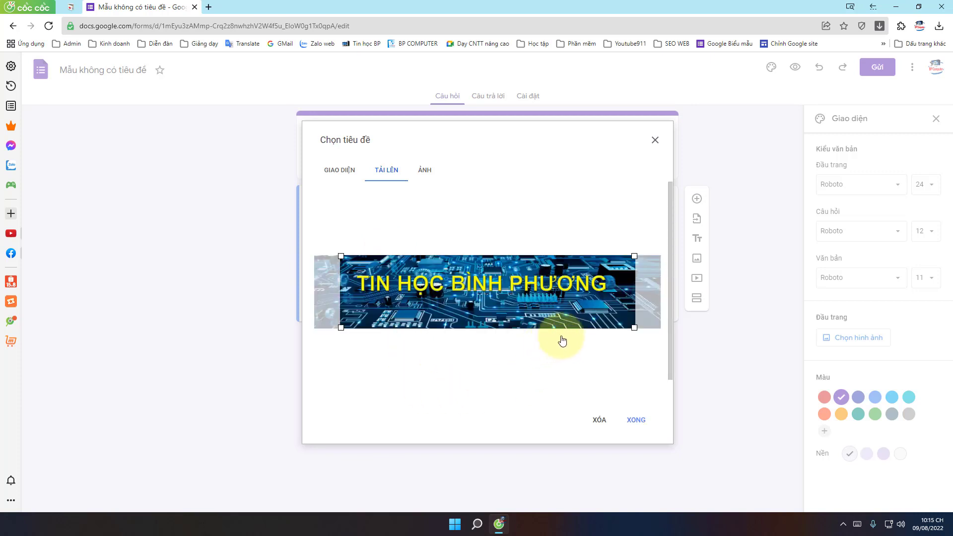
{"action": "mouse_move", "coordinate": [565, 319]}
{"action": "left_mouse_down"}
{"action": "mouse_move", "coordinate": [563, 303]}
{"action": "mouse_move", "coordinate": [546, 300]}
{"action": "mouse_move", "coordinate": [554, 304]}
{"action": "left_mouse_up"}
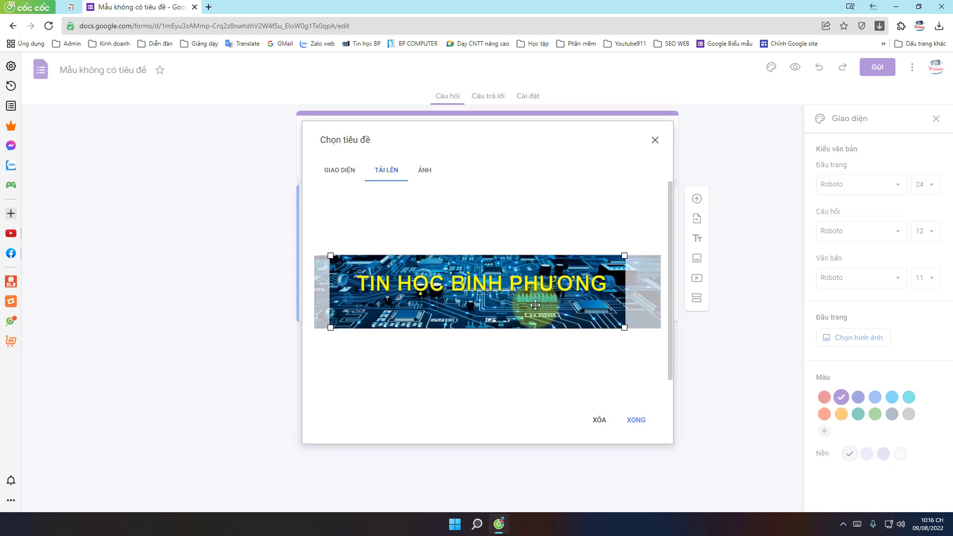
{"action": "left_click", "coordinate": [636, 421]}
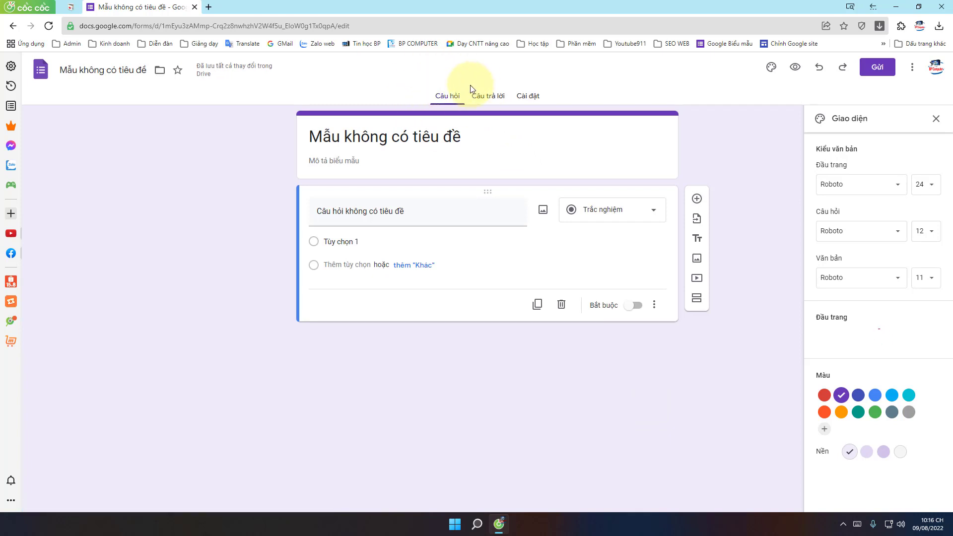
- Replace the form's placeholder title with "ĐĂNG KÝ MUA HÀNG"
{"action": "left_click", "coordinate": [457, 133]}
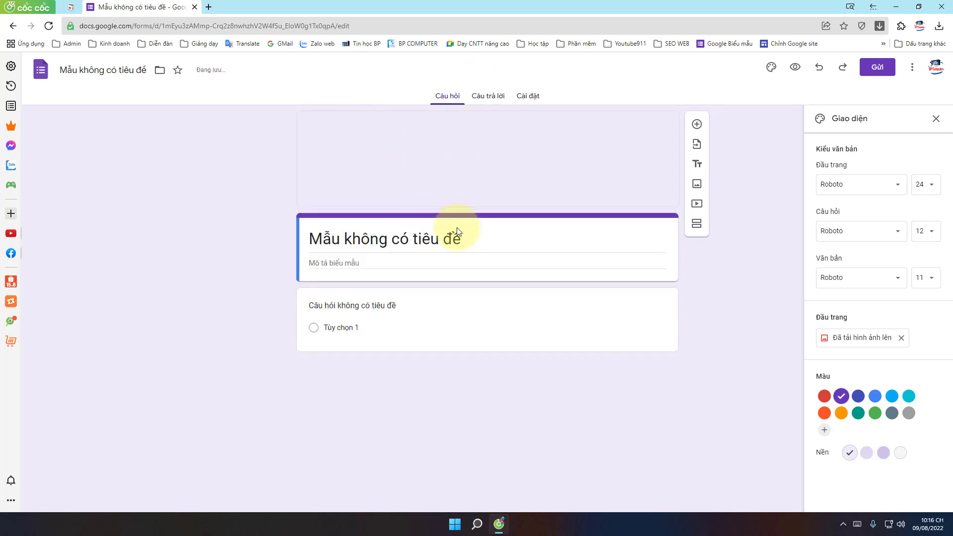
{"action": "left_click", "coordinate": [457, 231]}
{"action": "left_click_drag", "start_coordinate": [470, 237], "coordinate": [310, 237]}
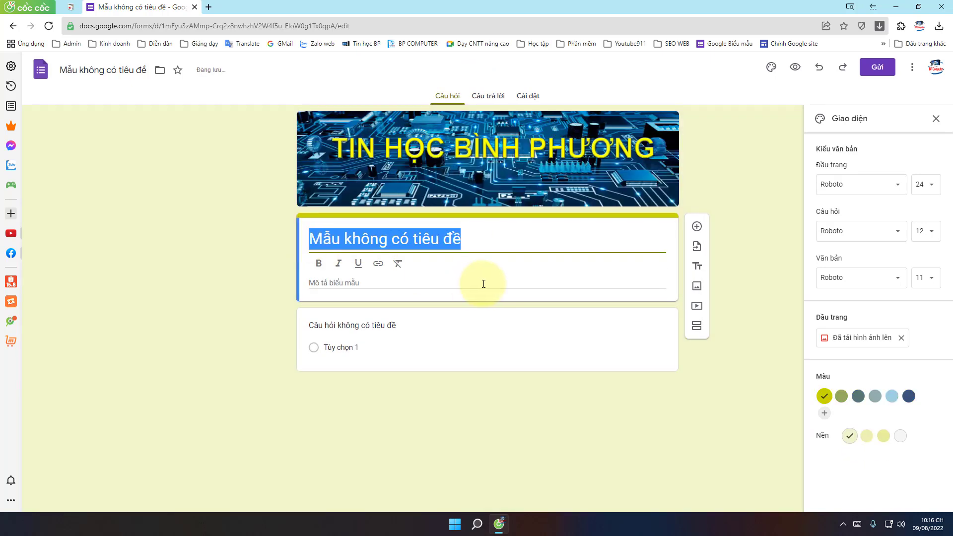
{"action": "type", "text": "ĐĂ"}
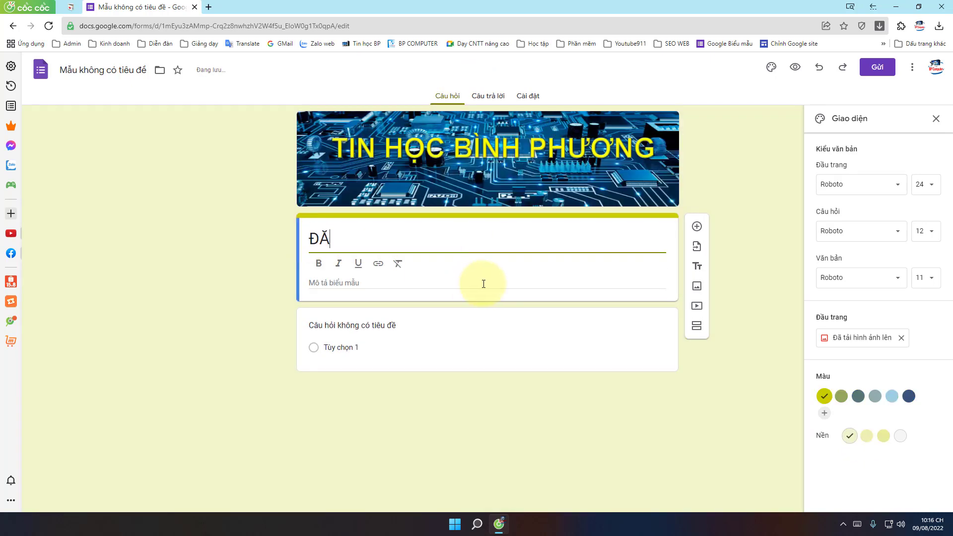
{"action": "type", "text": "NG KÝ MUA "}
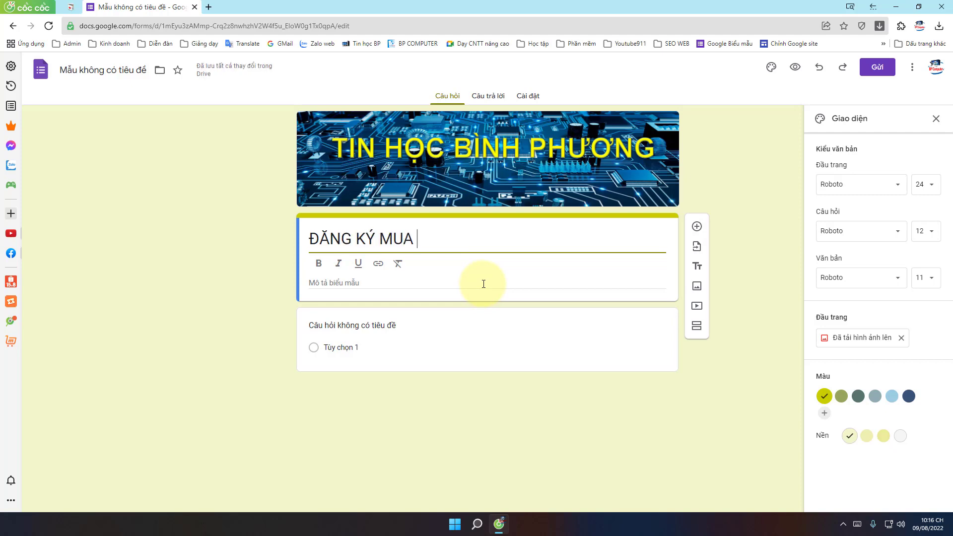
{"action": "type", "text": "HAN"}
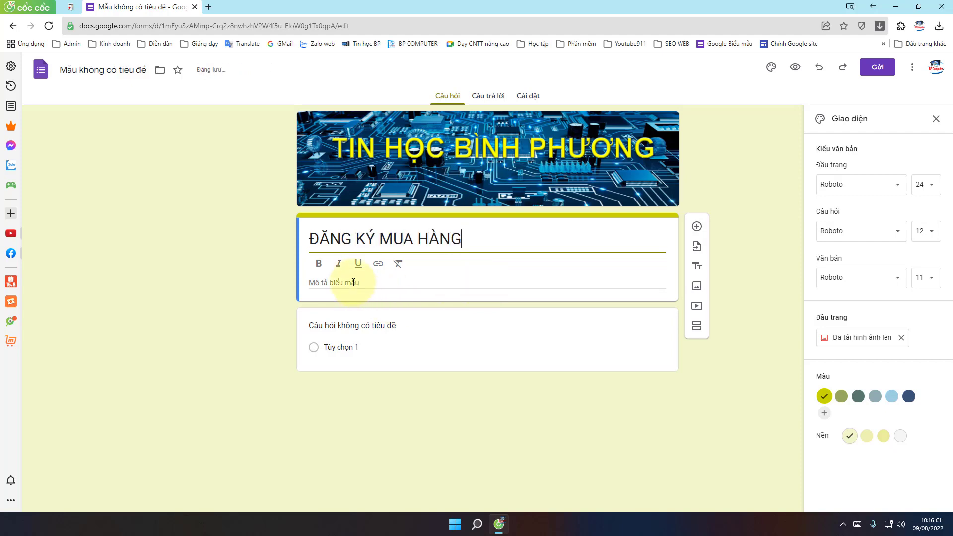
- Enter the form description "Hãy để lại số điện thoại và gmail. Chúng tôi sẽ liên lạc với bạn"
{"action": "left_click", "coordinate": [355, 281]}
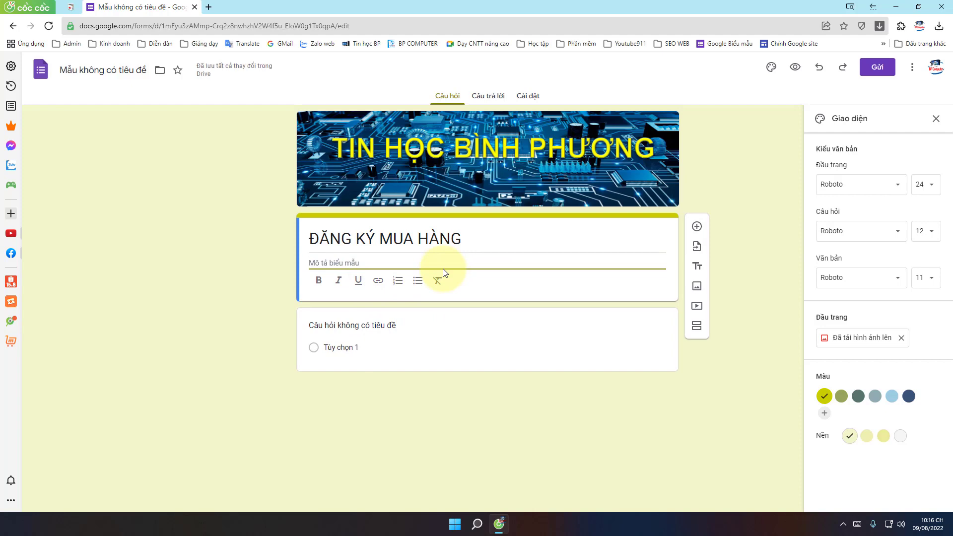
{"action": "type", "text": "Hãy"}
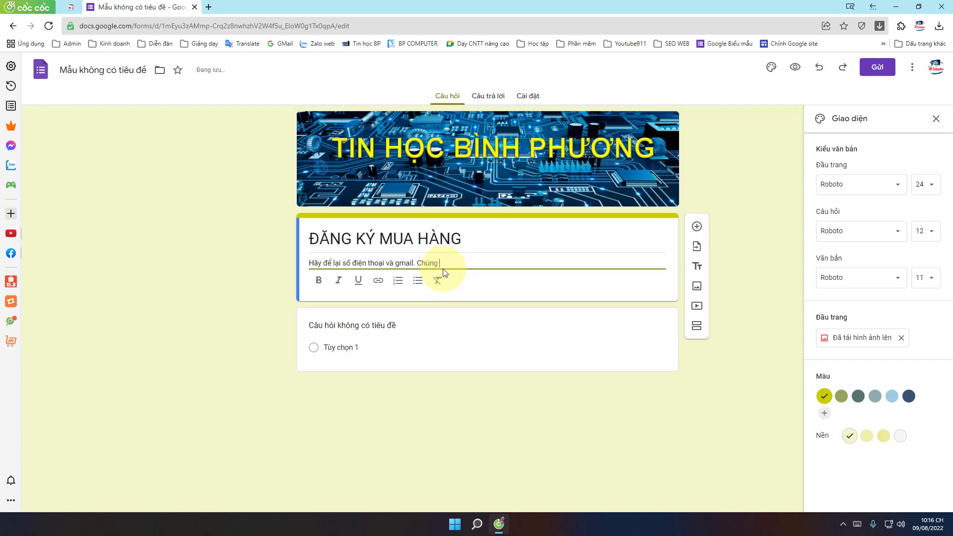
{"action": "type", "text": "t"}
{"action": "type", "text": "ôi sẽ liên"}
{"action": "type", "text": " la"}
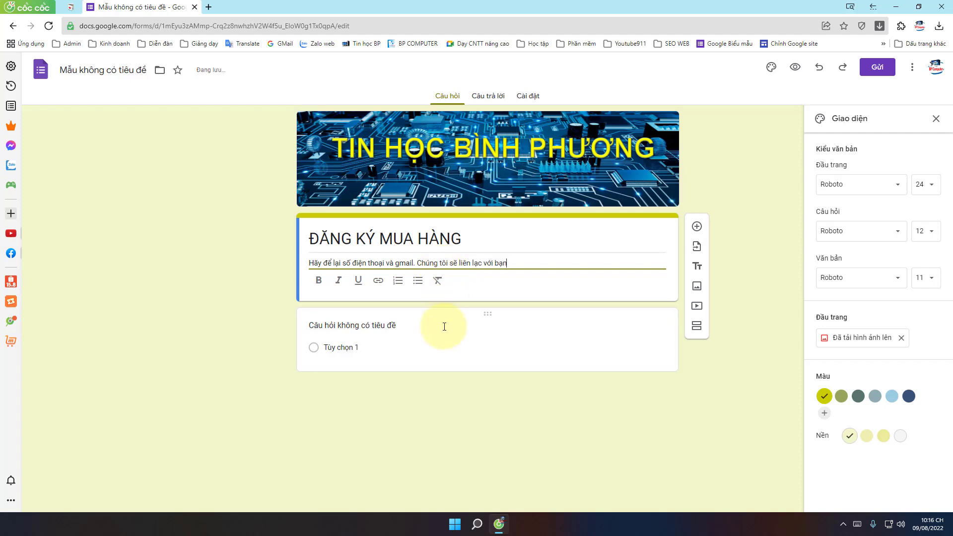
- Change the first question to a short answer (Trả lời ngắn) and title it "Họ tên của bạn"
{"action": "left_click", "coordinate": [356, 344]}
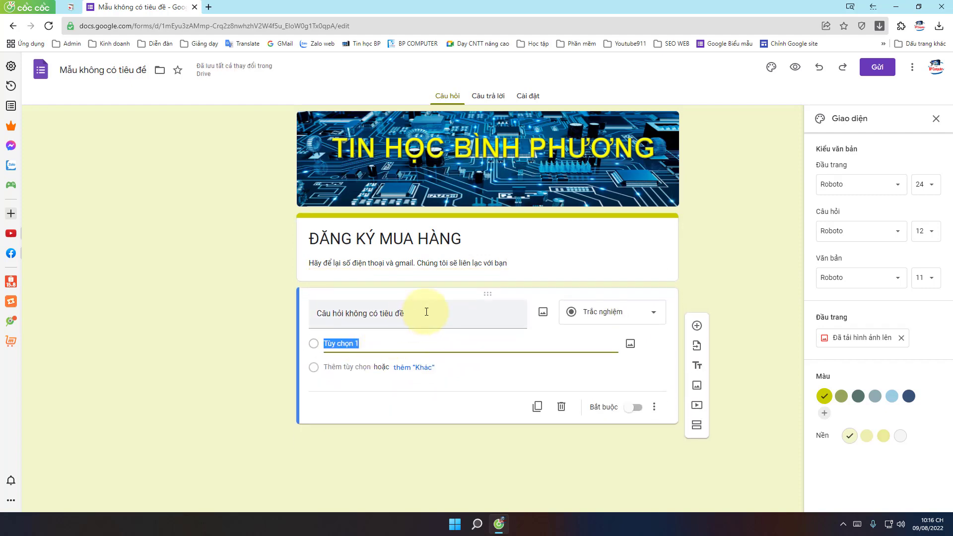
{"action": "left_click", "coordinate": [643, 316]}
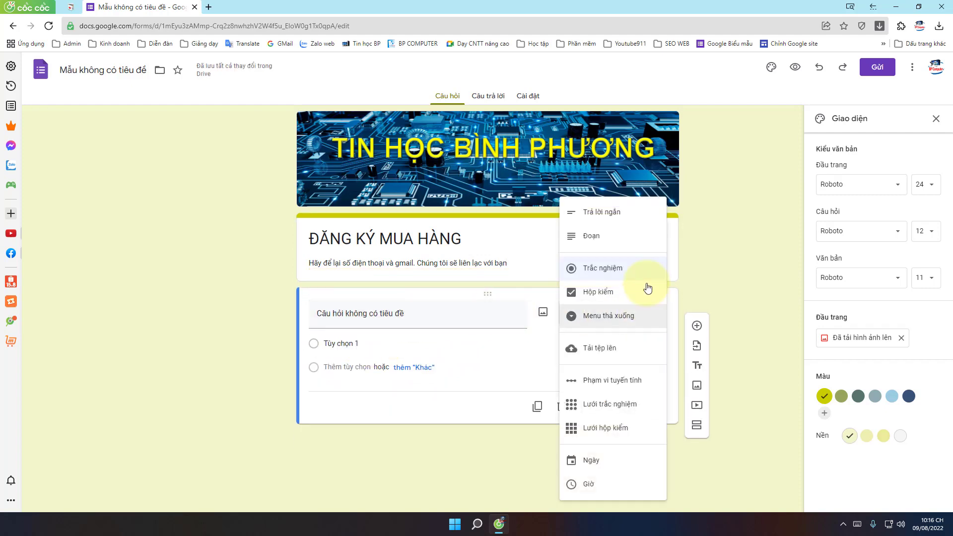
{"action": "left_click", "coordinate": [615, 214]}
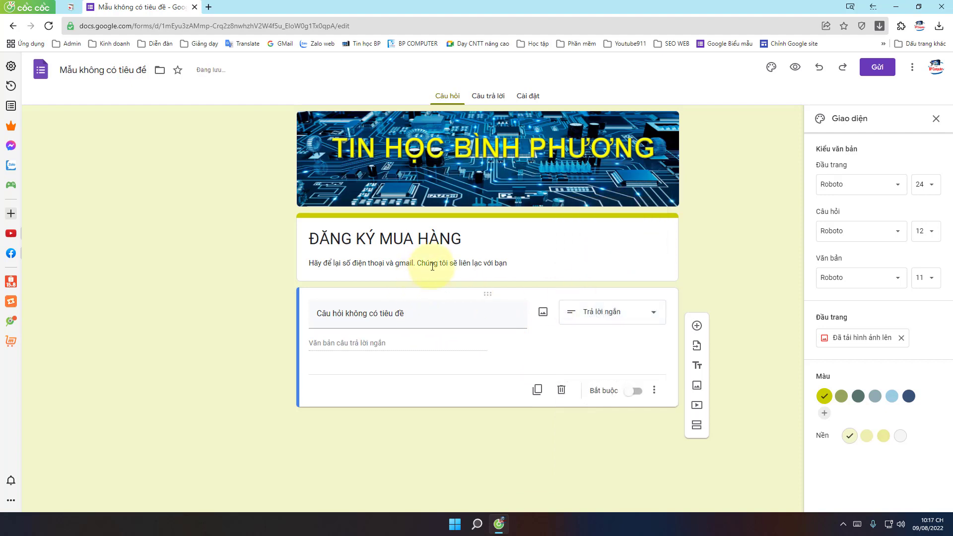
{"action": "left_click", "coordinate": [408, 317]}
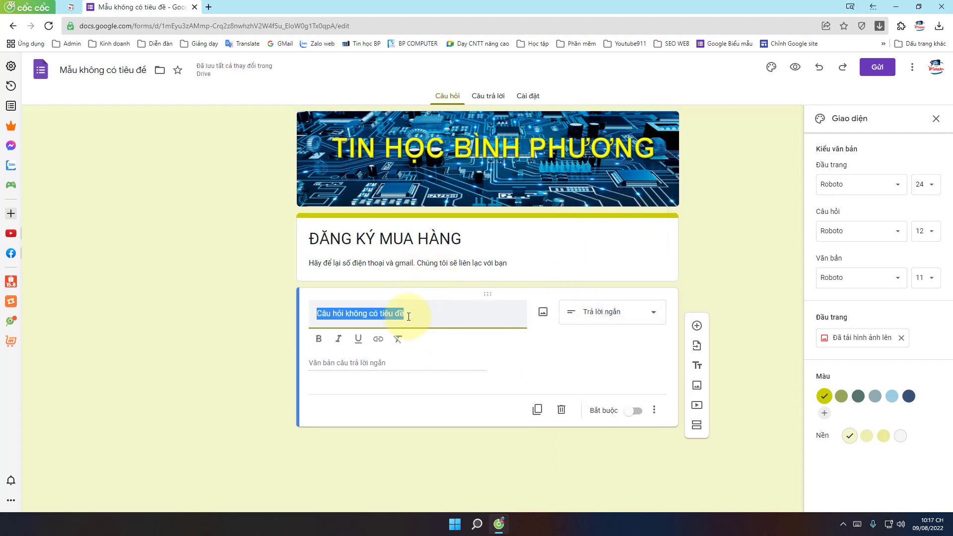
{"action": "type", "text": "Ho"}
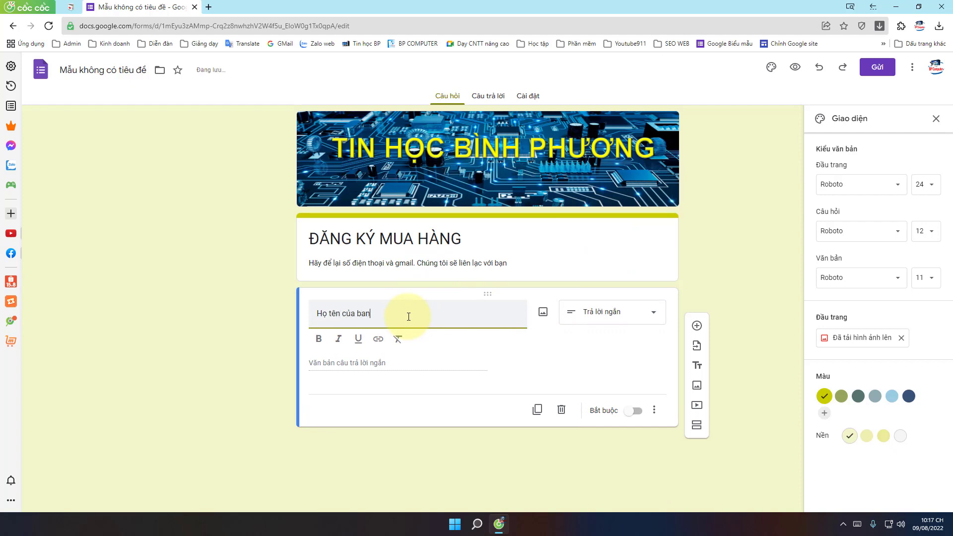
{"action": "left_click", "coordinate": [392, 415]}
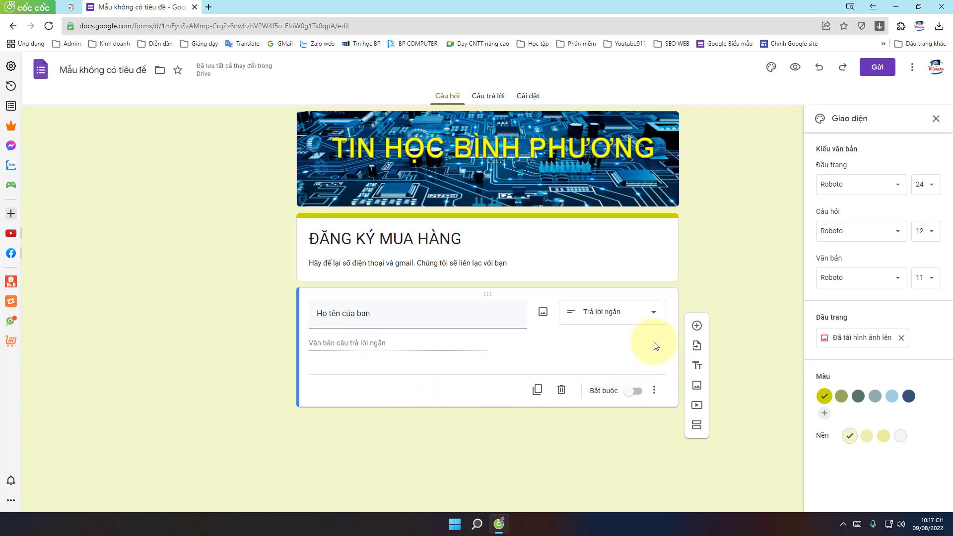
- Add a second short-answer question (Trả lời ngắn) titled "Số điện thoại của bạn"
{"action": "left_click", "coordinate": [328, 393]}
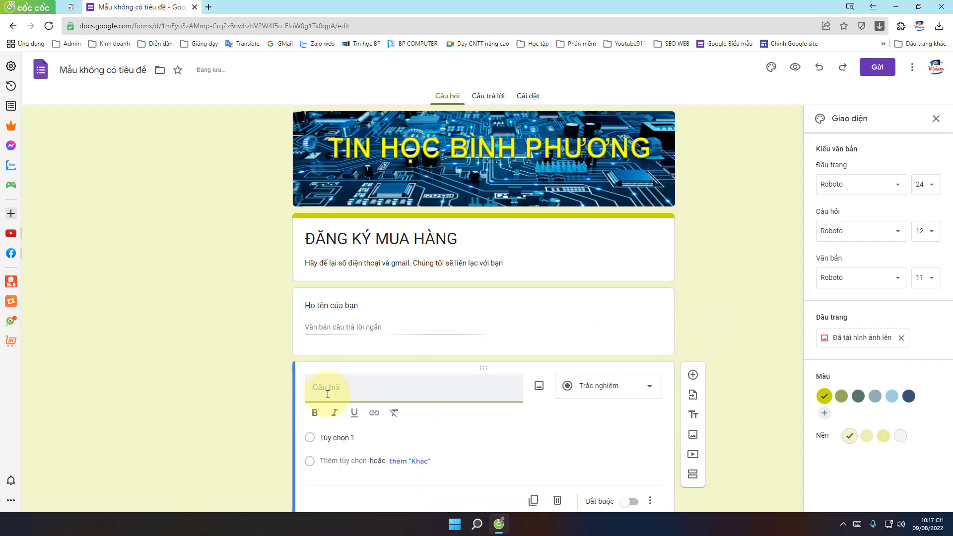
{"action": "type", "text": "Số đ"}
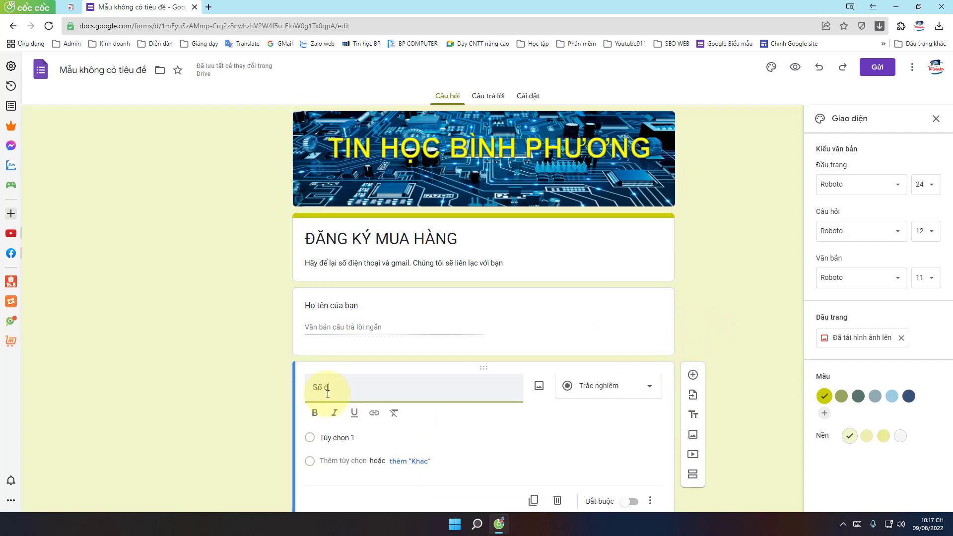
{"action": "type", "text": "iện thoại của bạn"}
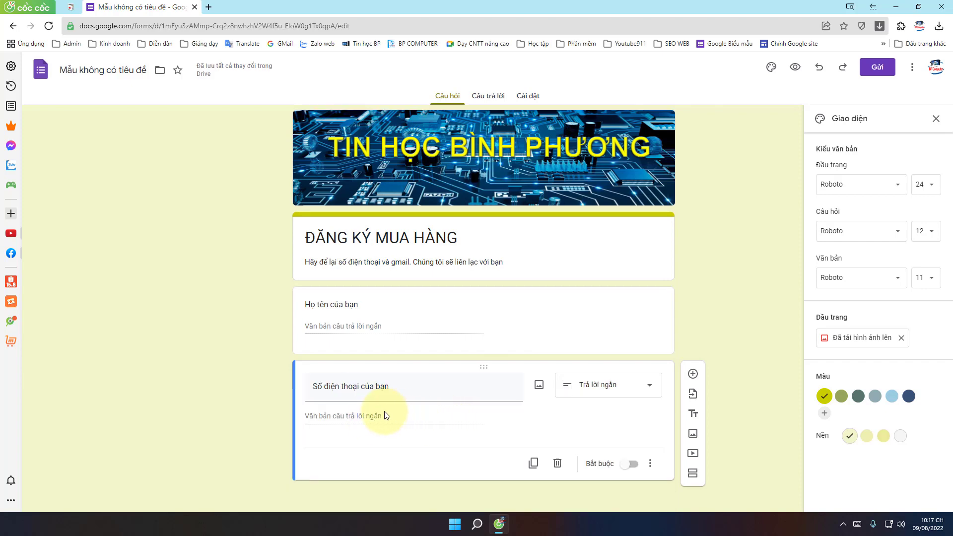
- Make the "Họ tên của bạn" and "Số điện thoại của bạn" questions required (Bắt buộc)
{"action": "left_click", "coordinate": [453, 333]}
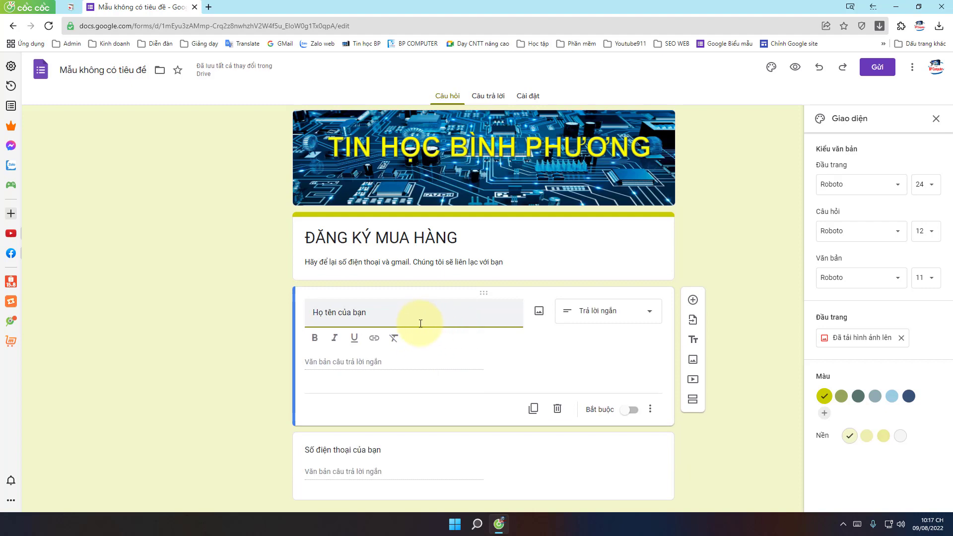
{"action": "left_click", "coordinate": [637, 410]}
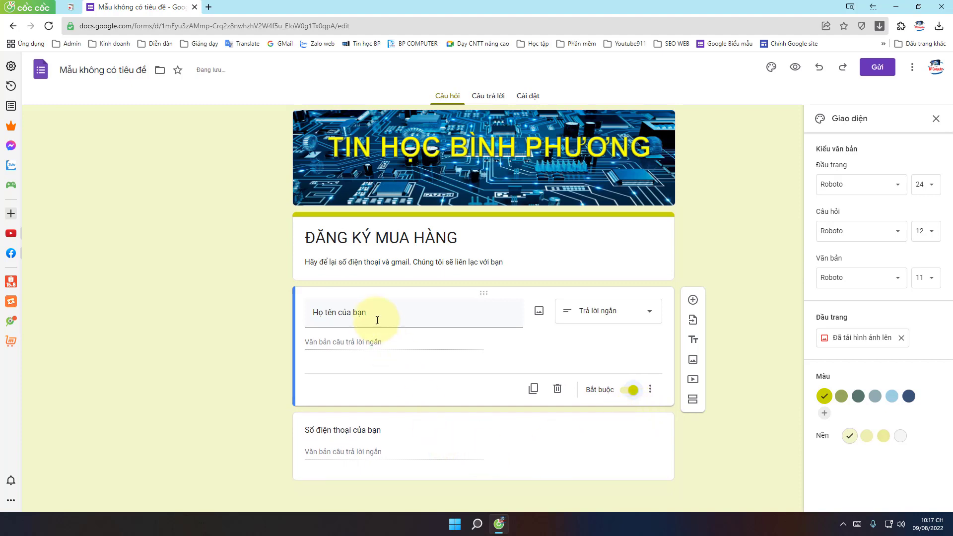
{"action": "left_click", "coordinate": [348, 450]}
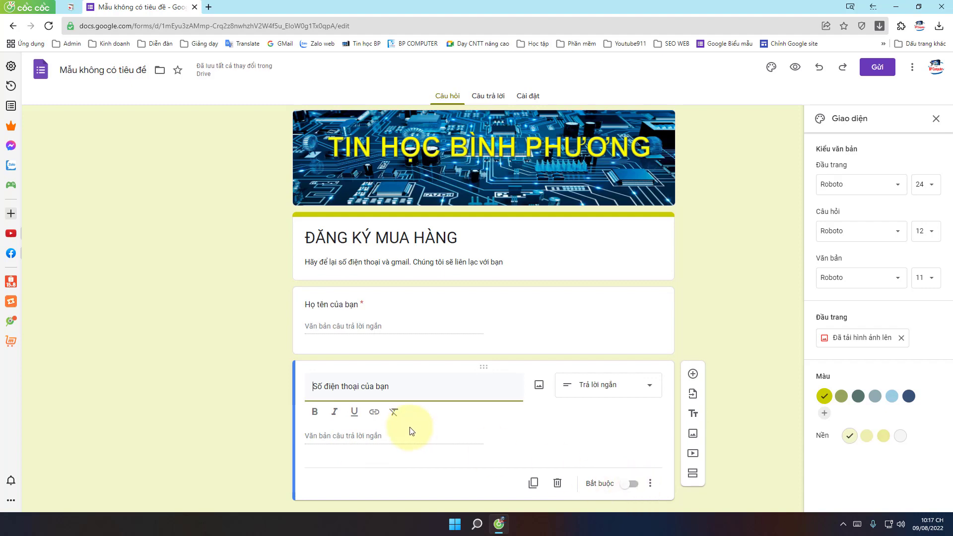
{"action": "left_click", "coordinate": [633, 488]}
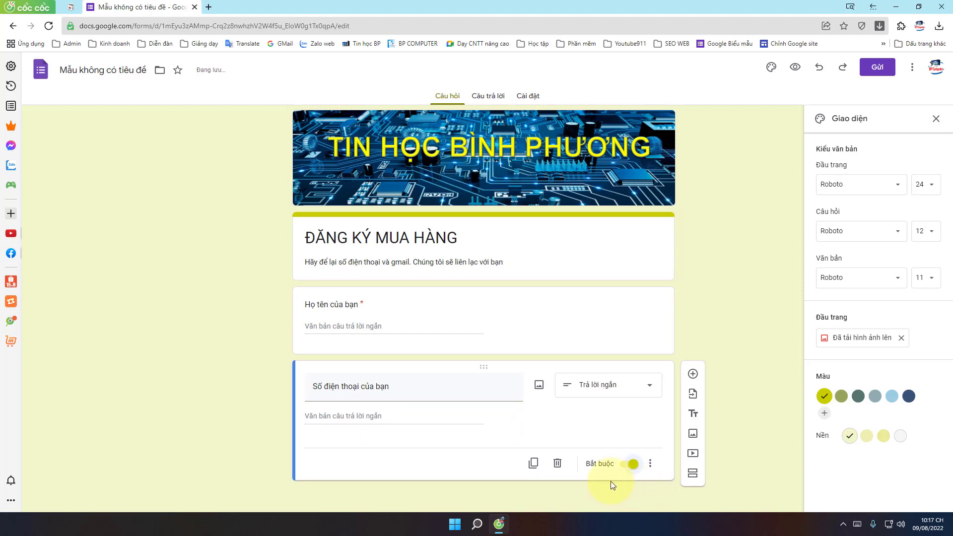
{"action": "left_click", "coordinate": [632, 465]}
{"action": "left_click", "coordinate": [648, 463]}
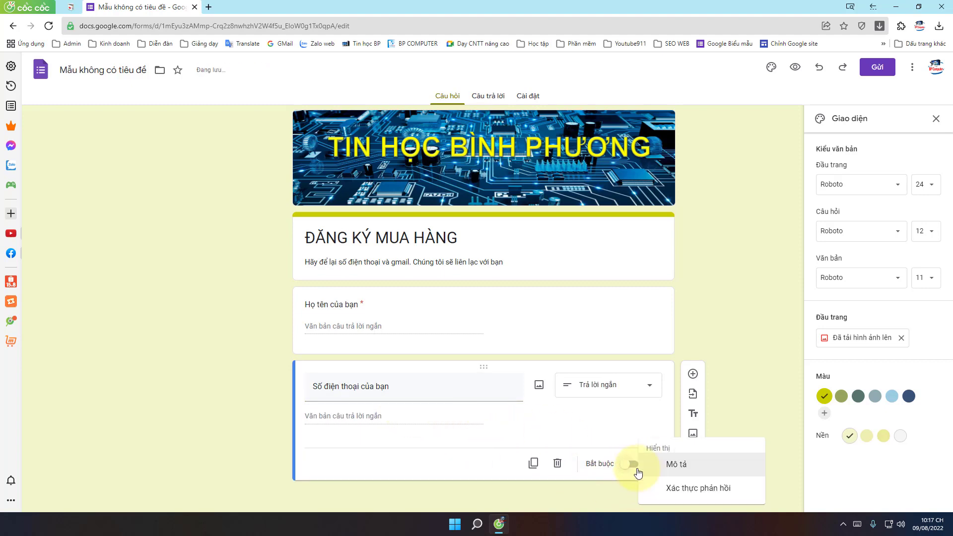
{"action": "left_click", "coordinate": [634, 468]}
{"action": "left_click", "coordinate": [635, 469]}
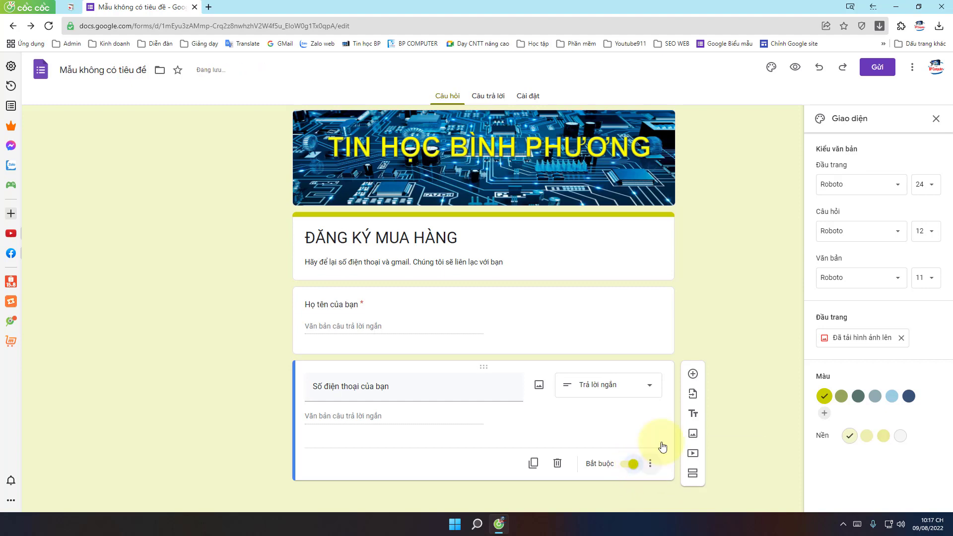
- Add a third question titled "Gmail của bạn" as a required short answer (Trả lời ngắn)
{"action": "left_click", "coordinate": [692, 374]}
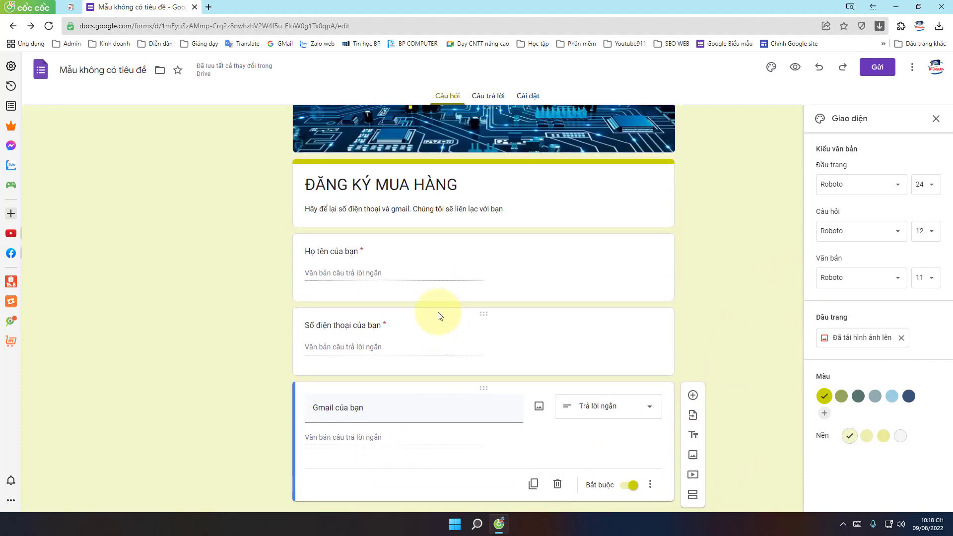
{"action": "scroll", "coordinate": [438, 316], "scroll_direction": "up", "scroll_amount": 2}
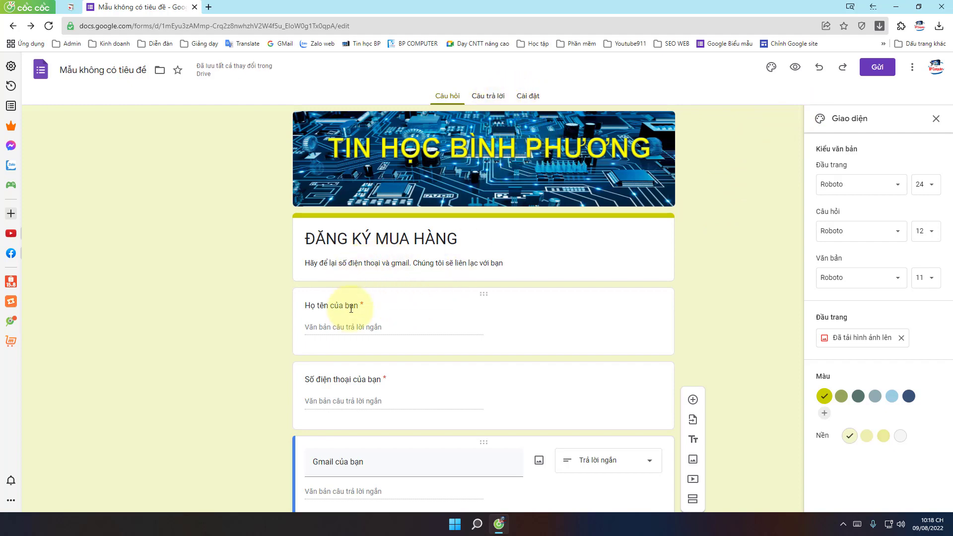
- Look at the form's responses view (Câu trả lời) and compare it with the questions view (Câu hỏi)
{"action": "left_click", "coordinate": [493, 100]}
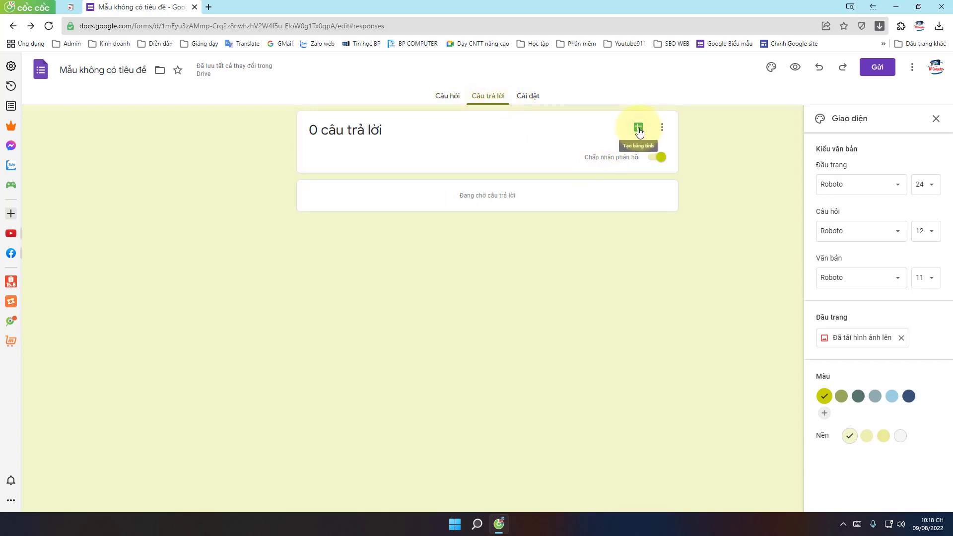
{"action": "left_click", "coordinate": [447, 96]}
{"action": "left_click", "coordinate": [492, 100]}
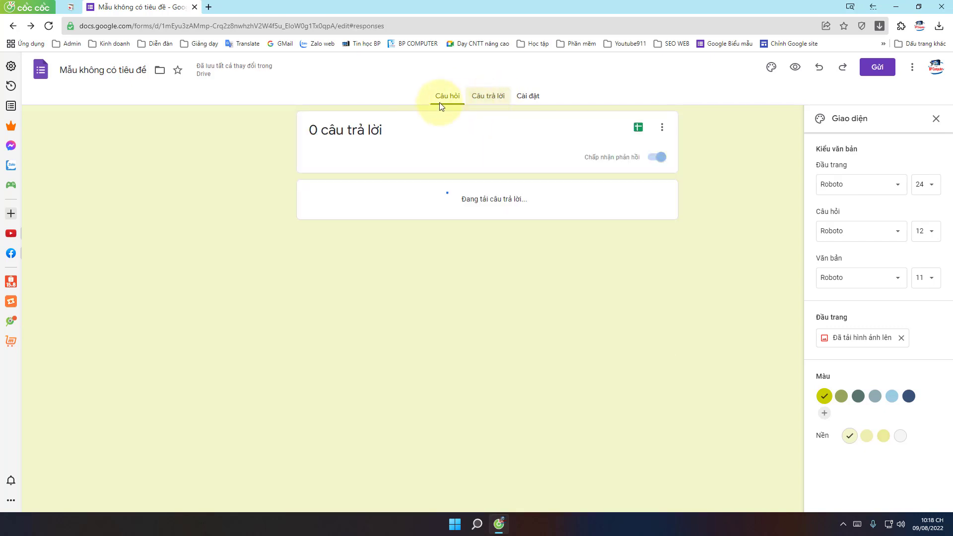
- Create a new spreadsheet for the form's responses named "DS DANG KY MUA HANG"
{"action": "left_click", "coordinate": [638, 134]}
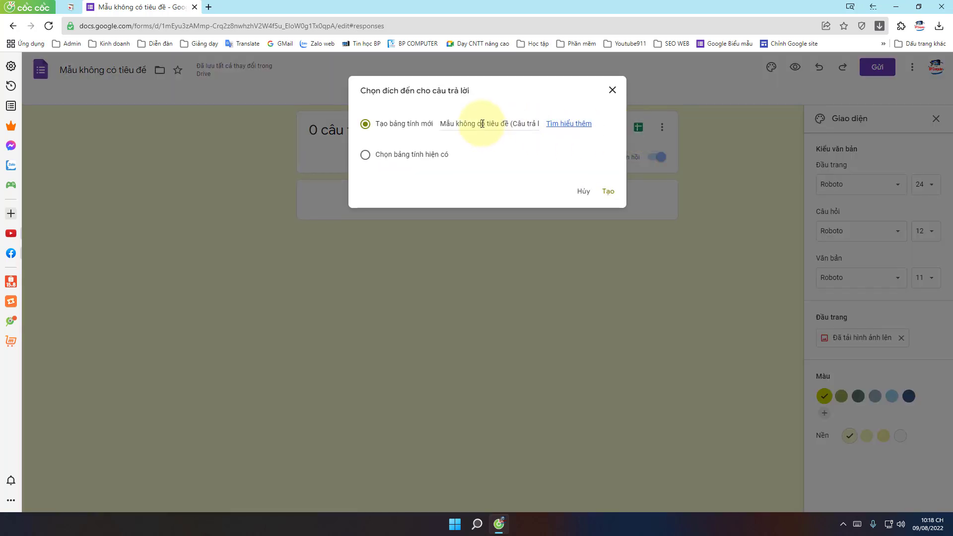
{"action": "left_click_drag", "start_coordinate": [516, 124], "coordinate": [417, 123]}
{"action": "key", "text": "Delete"}
{"action": "key", "text": "Delete"}
{"action": "key", "text": "Delete"}
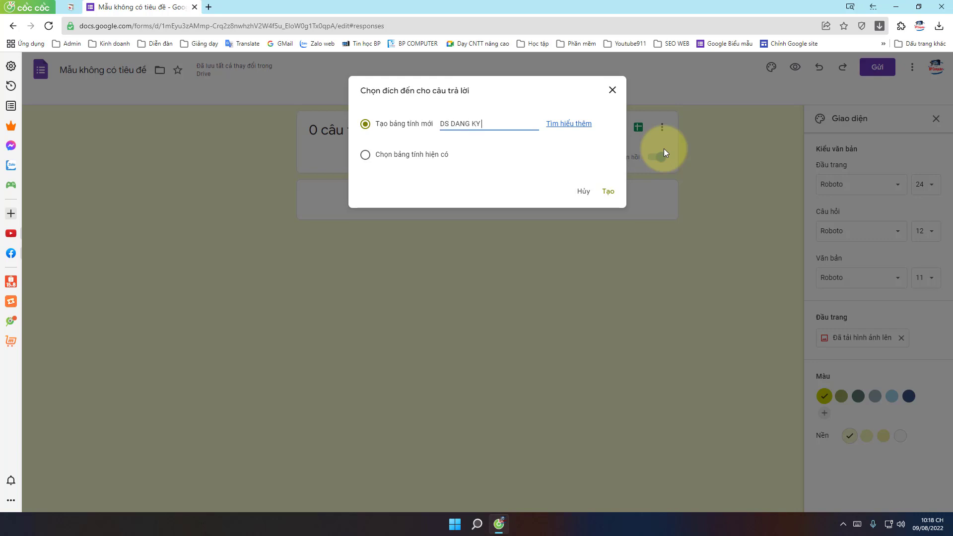
{"action": "type", "text": "A HANG"}
{"action": "left_click", "coordinate": [615, 197]}
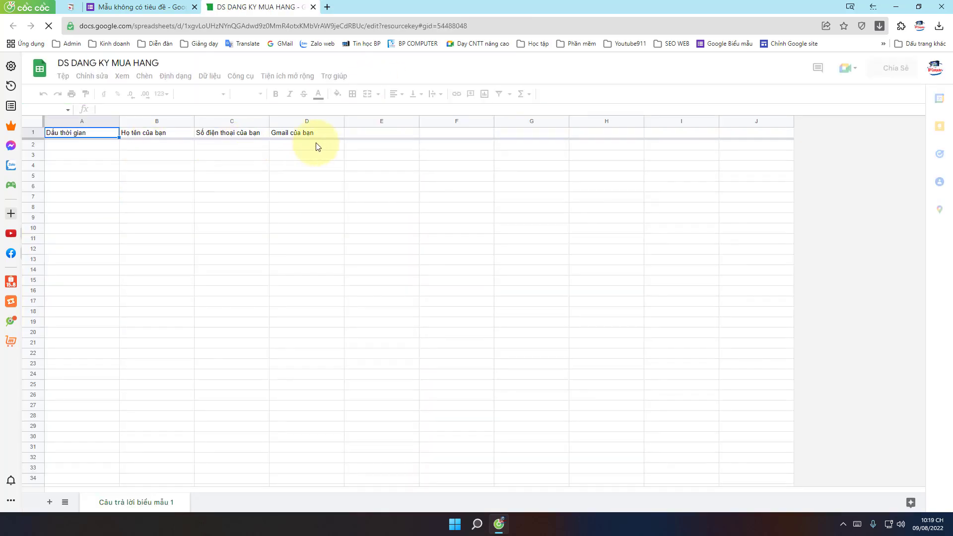
- Bookmark the response spreadsheet as "DS DANG KY MUA HANG" on the bookmarks bar (Thanh dấu trang) and close the spreadsheet
{"action": "left_click", "coordinate": [314, 145]}
{"action": "left_click", "coordinate": [72, 145]}
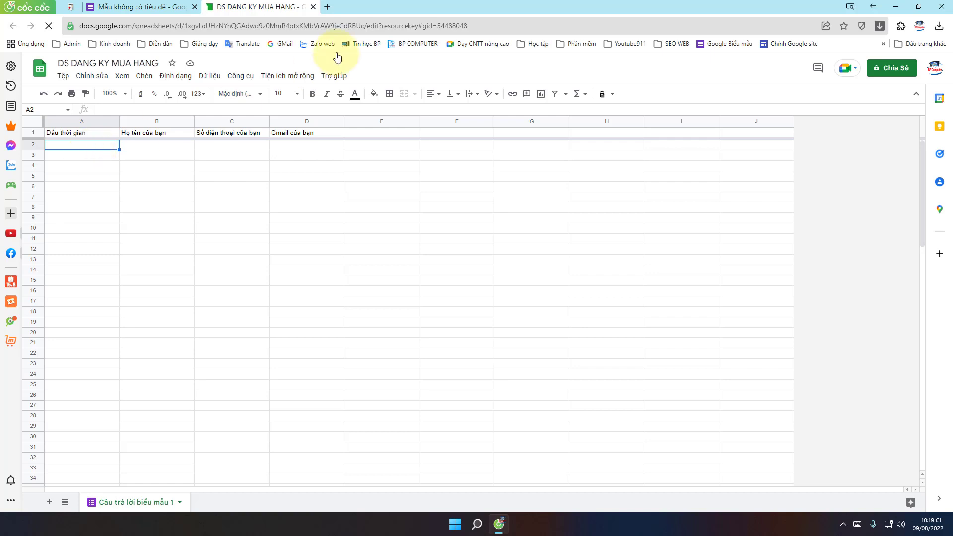
{"action": "left_click", "coordinate": [365, 25]}
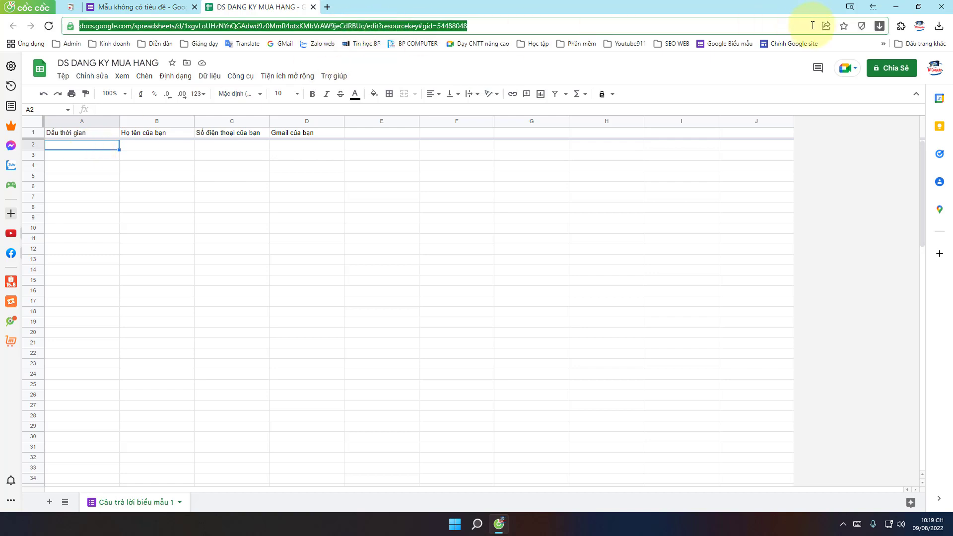
{"action": "left_click", "coordinate": [845, 27]}
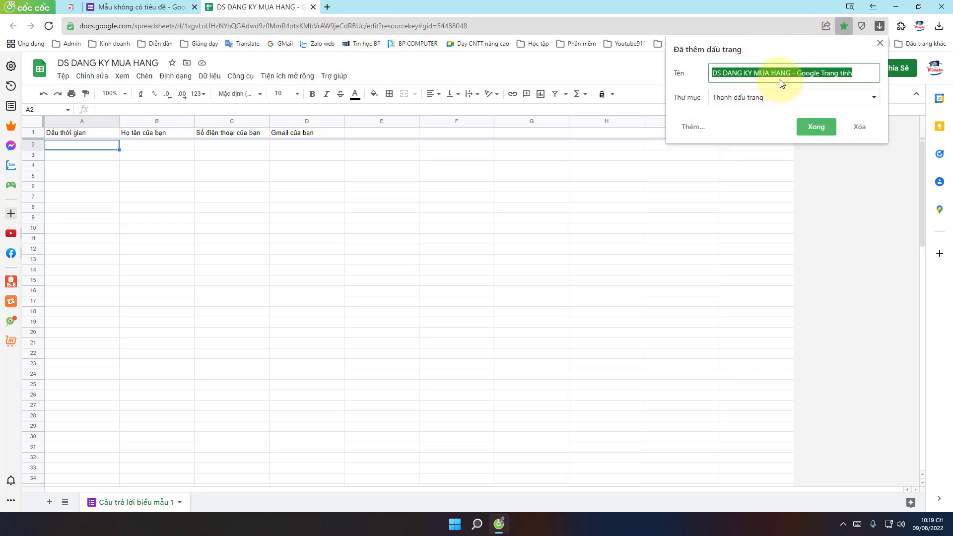
{"action": "left_click_drag", "start_coordinate": [792, 73], "coordinate": [857, 69]}
{"action": "key", "text": "BackSpace"}
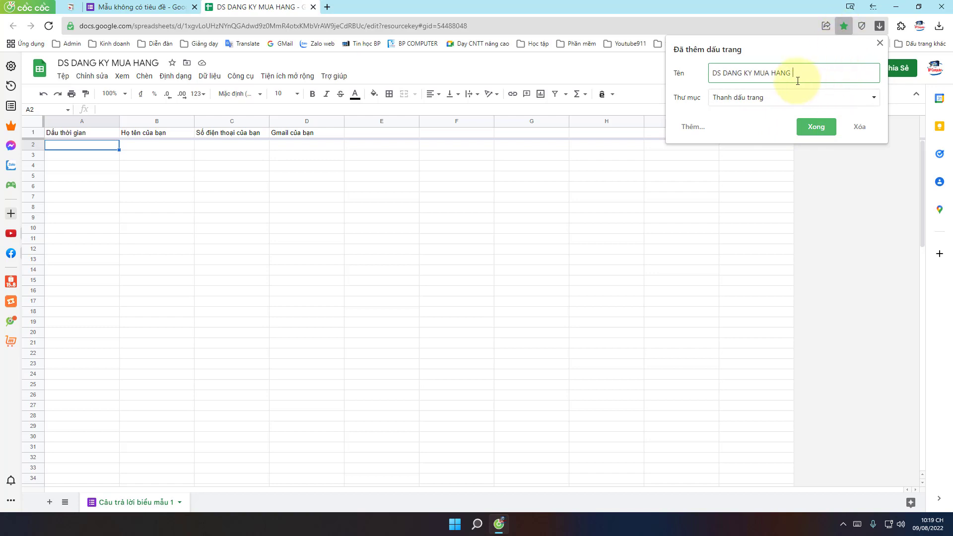
{"action": "left_click", "coordinate": [815, 126]}
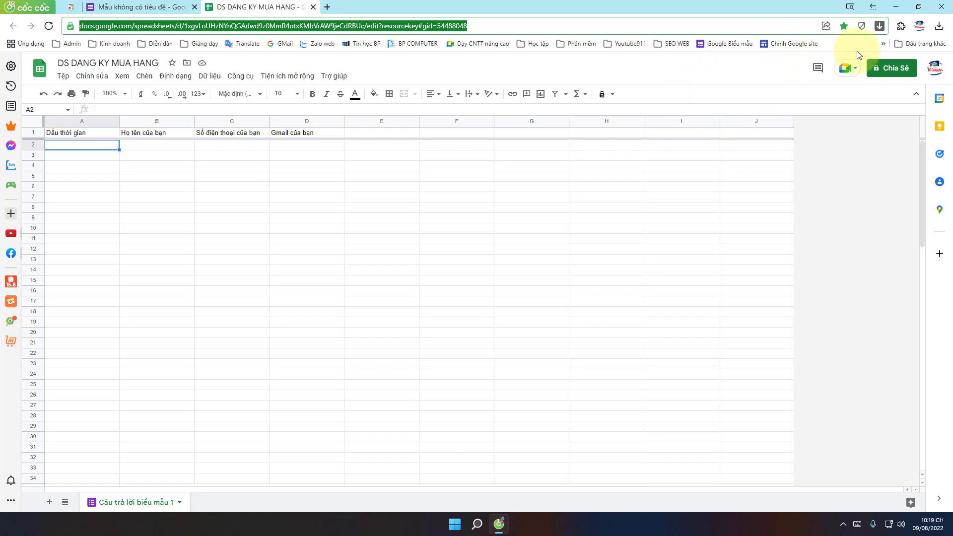
{"action": "left_click", "coordinate": [883, 44]}
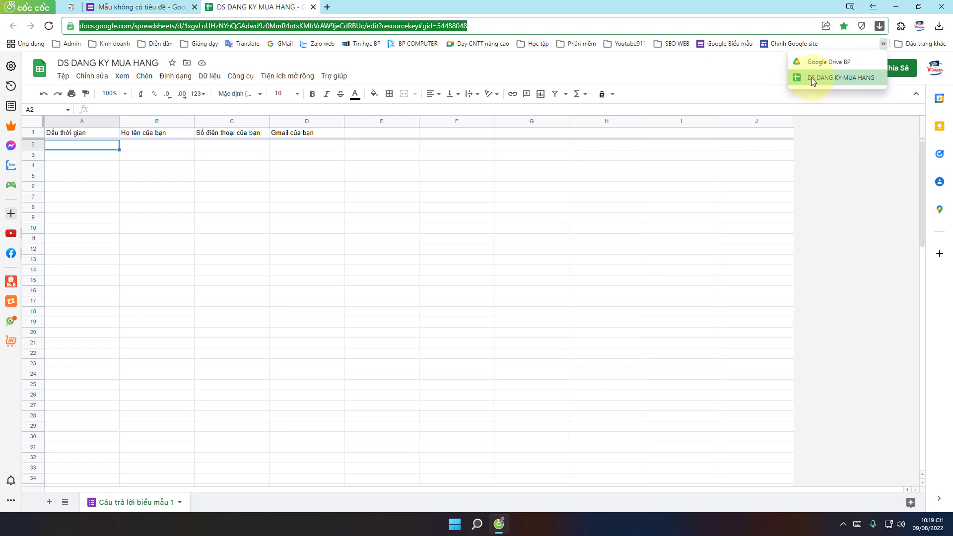
{"action": "left_click", "coordinate": [310, 9]}
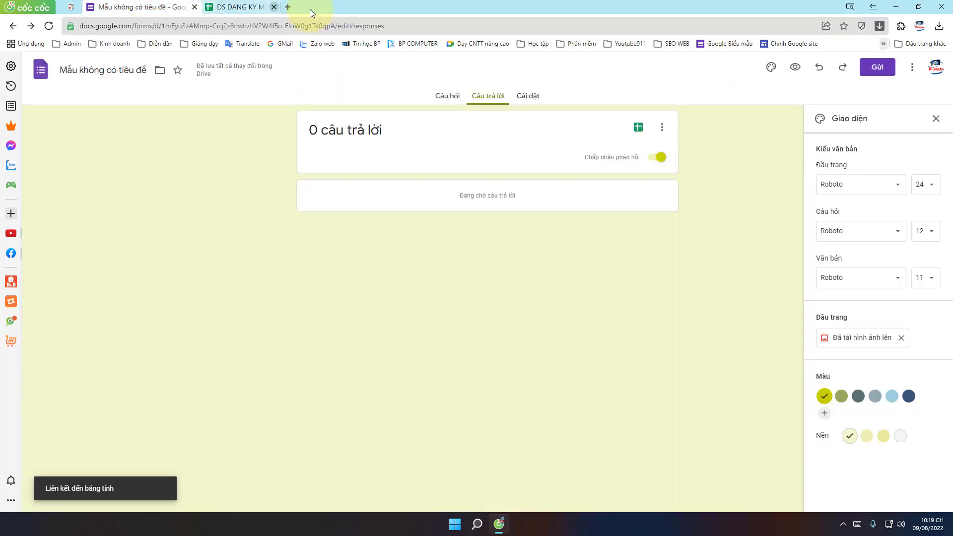
- Turn on collecting email addresses by default (Theo mặc định, phải thu thập địa chỉ email) in the form's default settings
{"action": "left_click", "coordinate": [531, 99]}
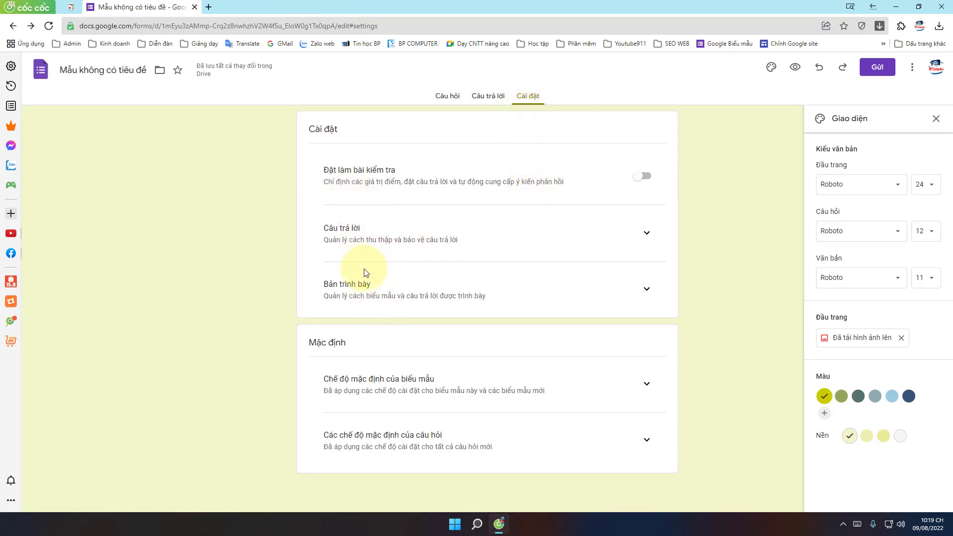
{"action": "left_click", "coordinate": [646, 383]}
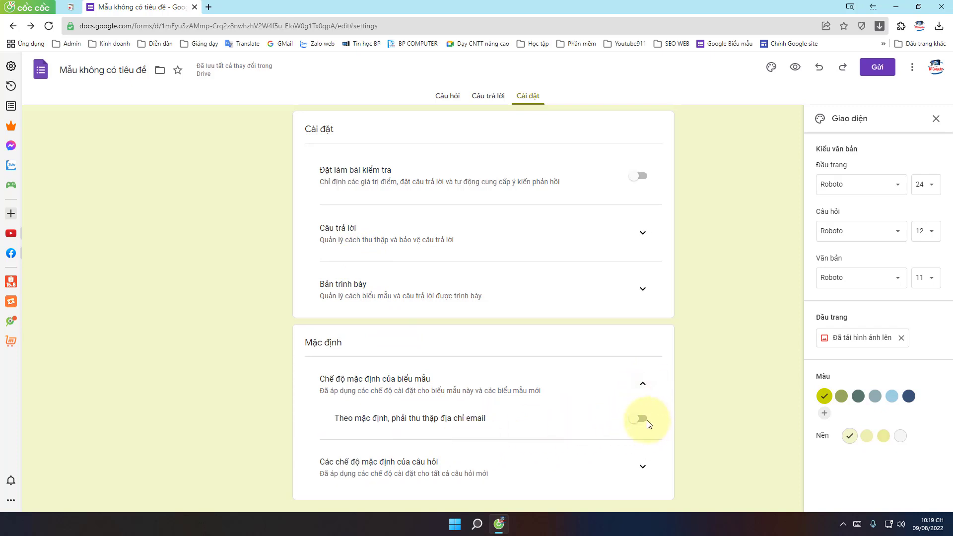
{"action": "left_click", "coordinate": [645, 420]}
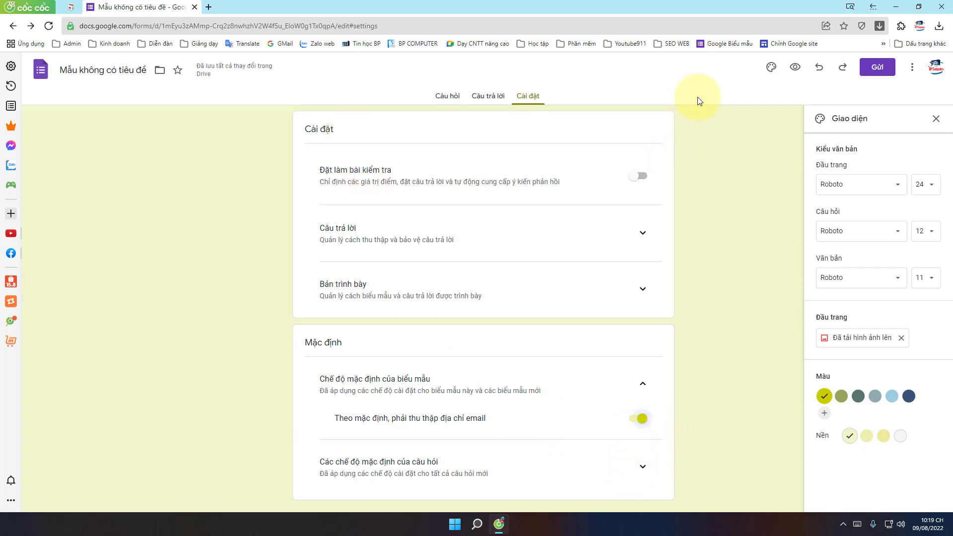
- Remove the "Gmail của bạn" question and make the "Số điện thoại của bạn" question optional
{"action": "left_click", "coordinate": [452, 99]}
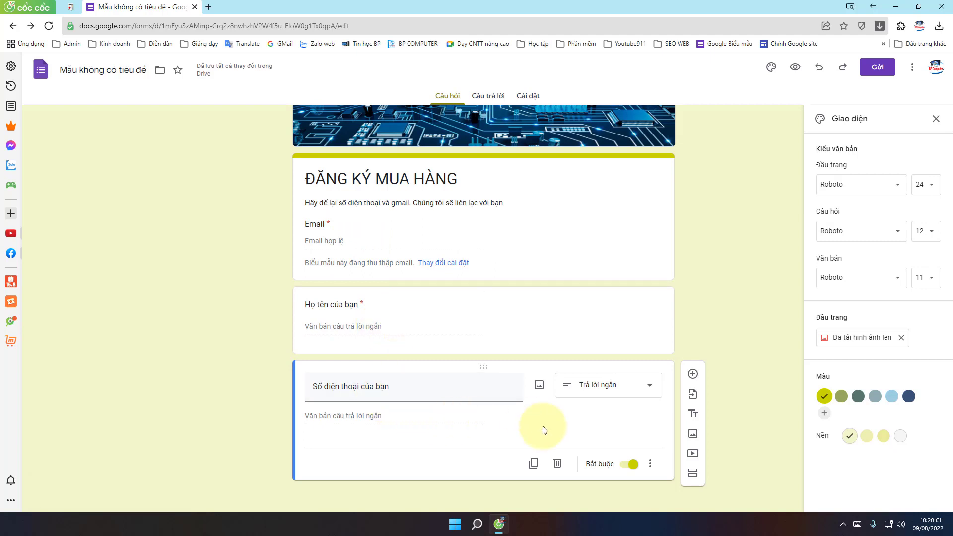
{"action": "left_click", "coordinate": [630, 463]}
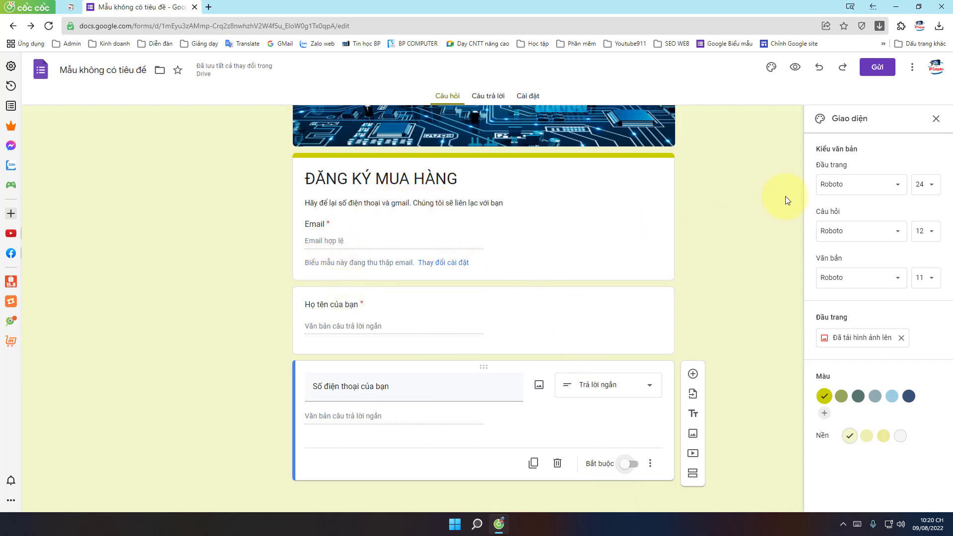
- Preview the form, check its answer fields and the bookmarked response spreadsheet, and return to editing the form
{"action": "scroll", "coordinate": [782, 191], "scroll_direction": "up", "scroll_amount": 2}
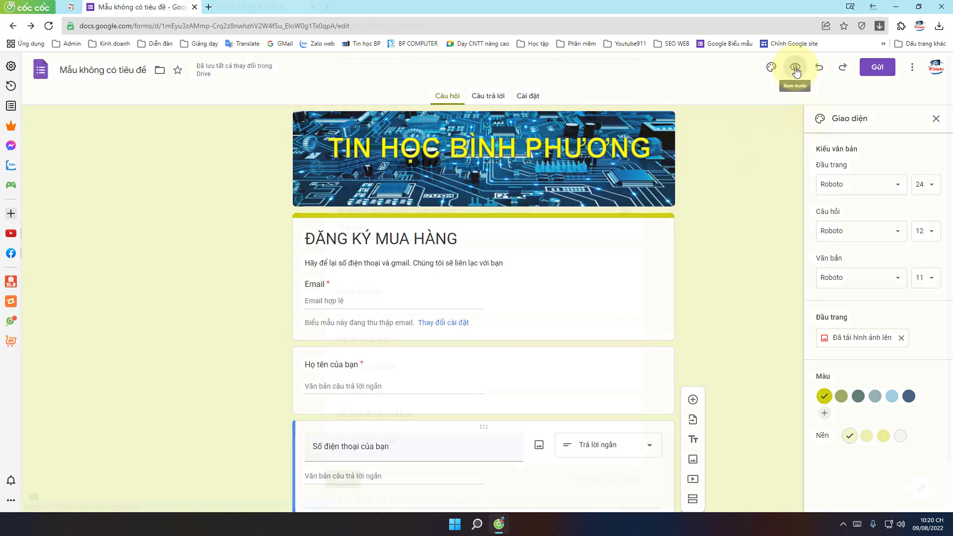
{"action": "left_click", "coordinate": [795, 66]}
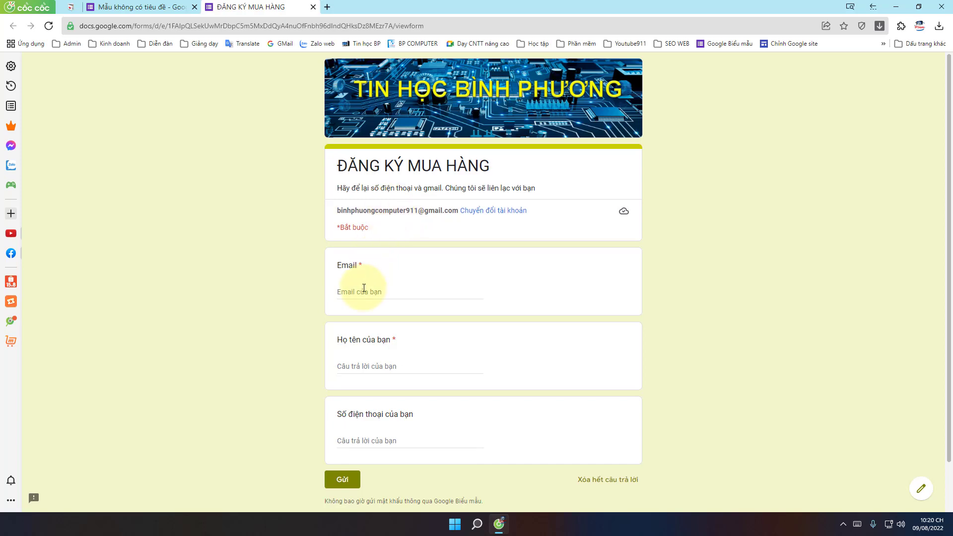
{"action": "left_click", "coordinate": [376, 367]}
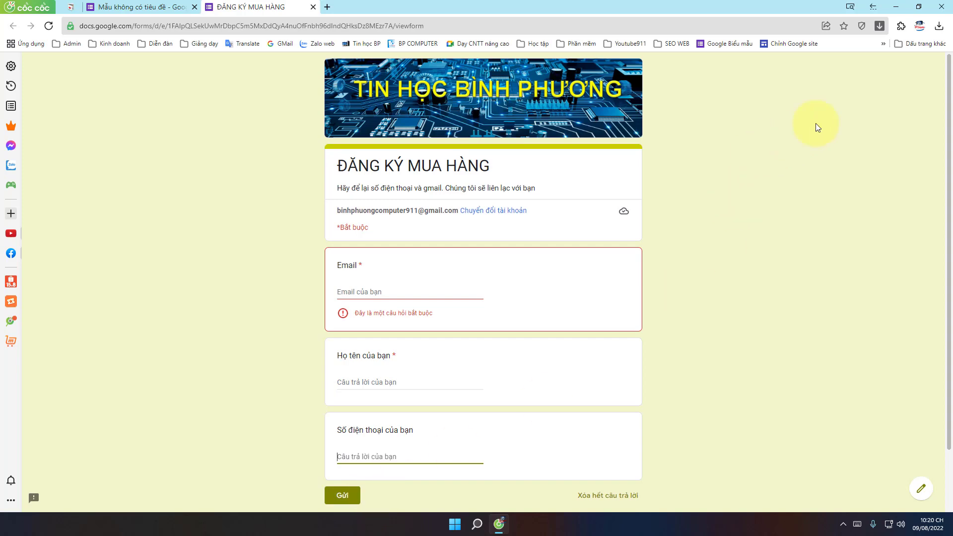
{"action": "left_click", "coordinate": [884, 45]}
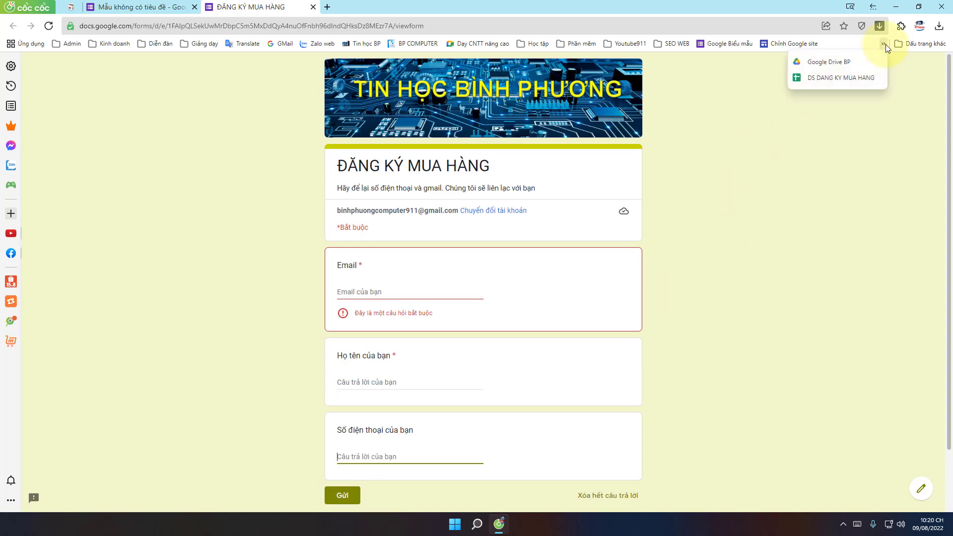
{"action": "left_click", "coordinate": [824, 92]}
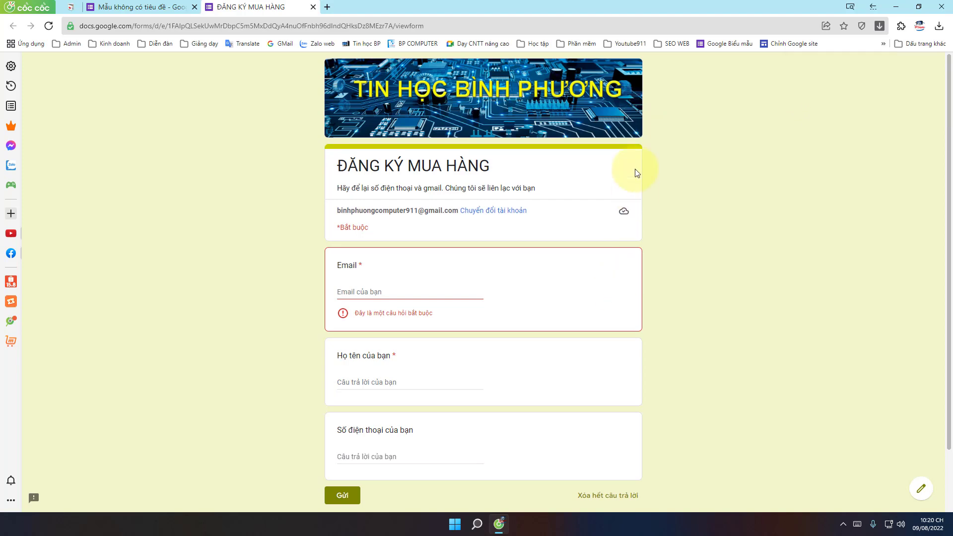
{"action": "left_click", "coordinate": [918, 490]}
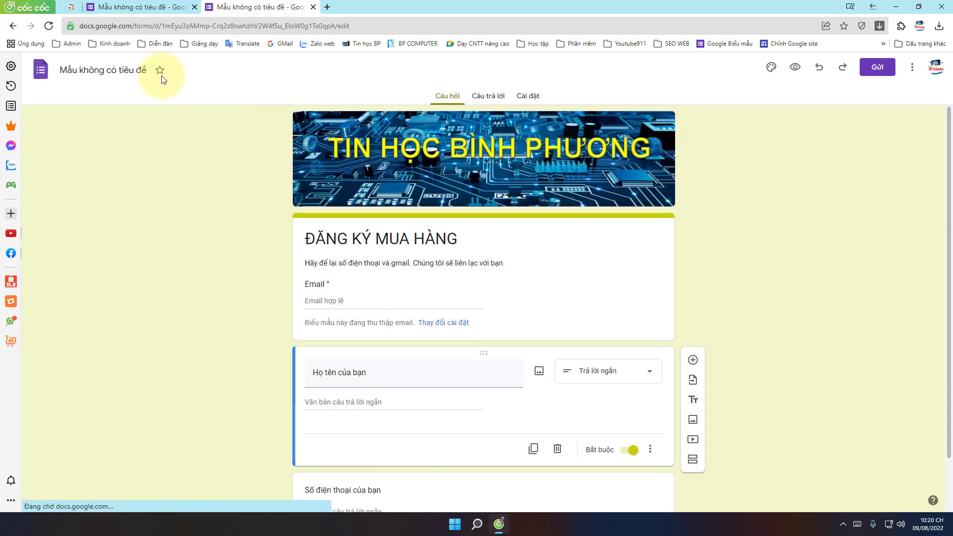
- Review the form's link and HTML embed sending options and copy its shortened link (Rút ngắn URL)
{"action": "left_click", "coordinate": [877, 69]}
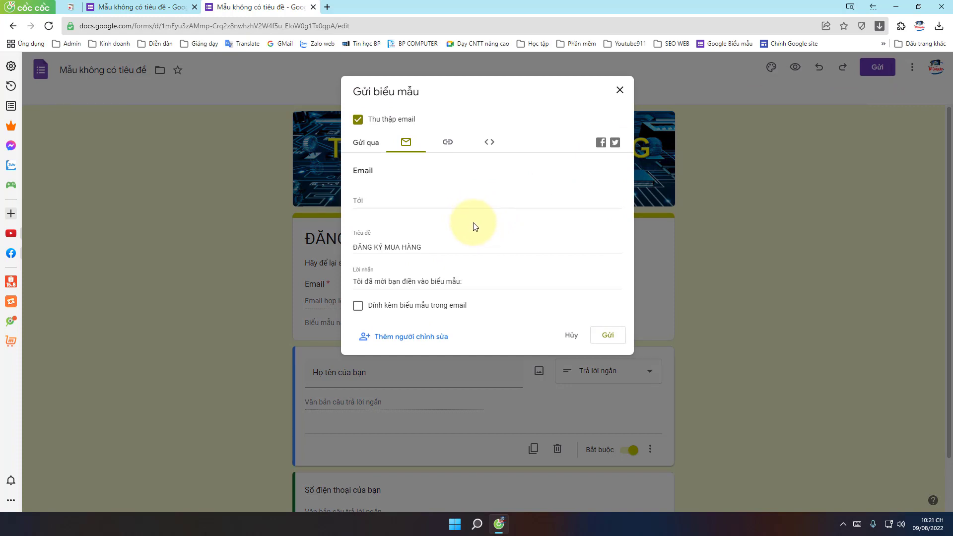
{"action": "left_click", "coordinate": [449, 147]}
{"action": "left_click", "coordinate": [489, 146]}
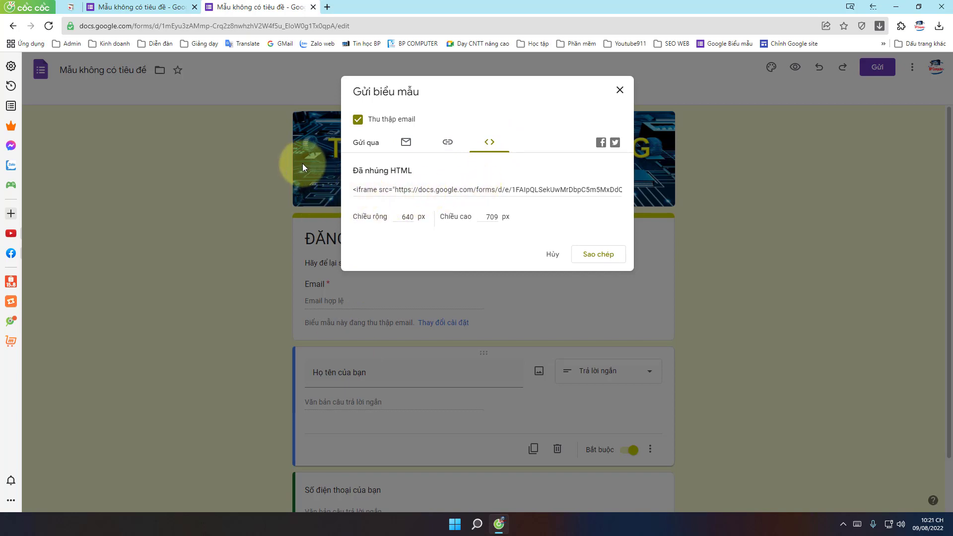
{"action": "left_click", "coordinate": [448, 143]}
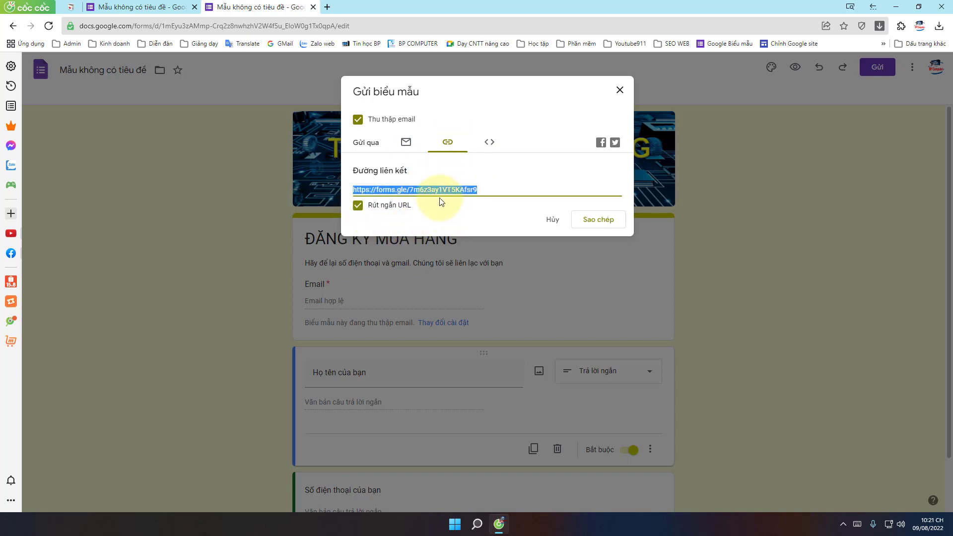
{"action": "left_click", "coordinate": [490, 144]}
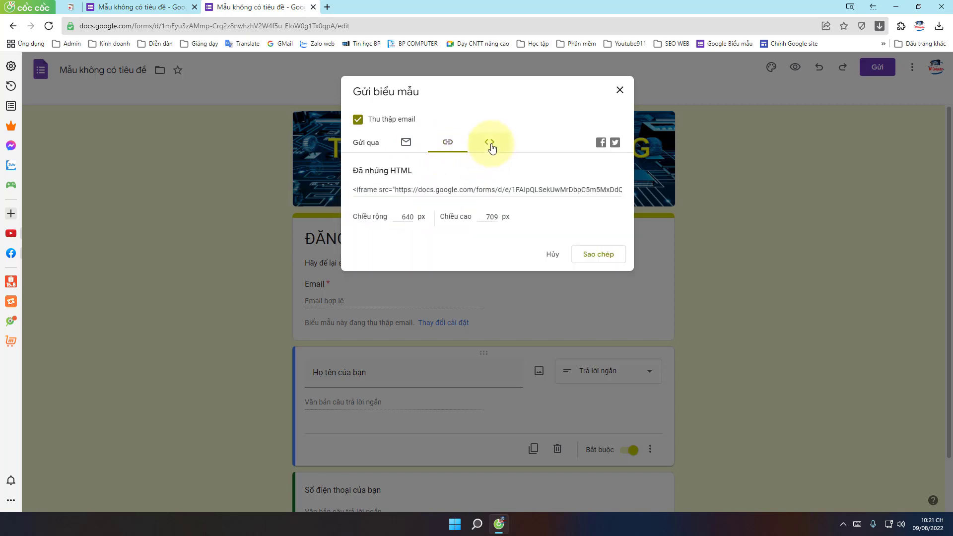
{"action": "left_click", "coordinate": [449, 144]}
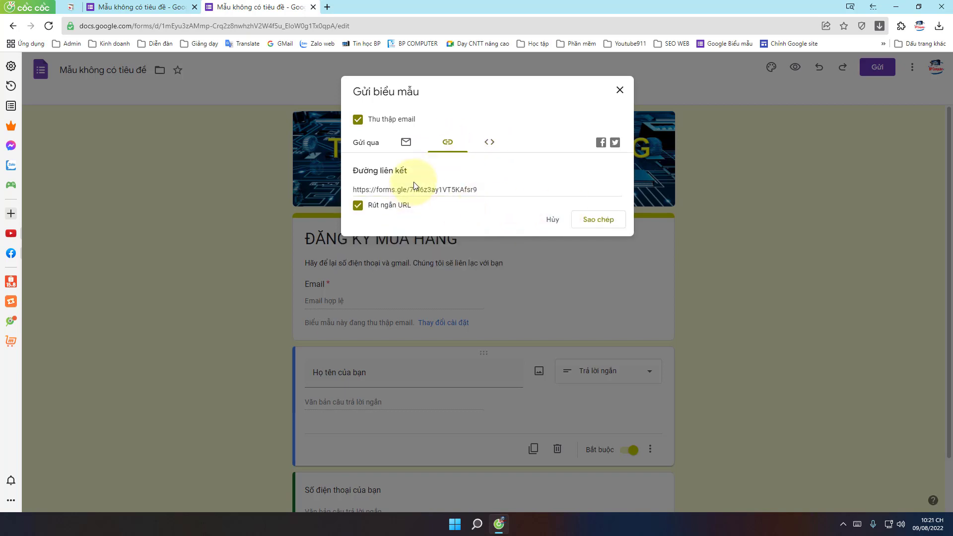
{"action": "left_click", "coordinate": [597, 220]}
{"action": "key", "text": "ctrl+c"}
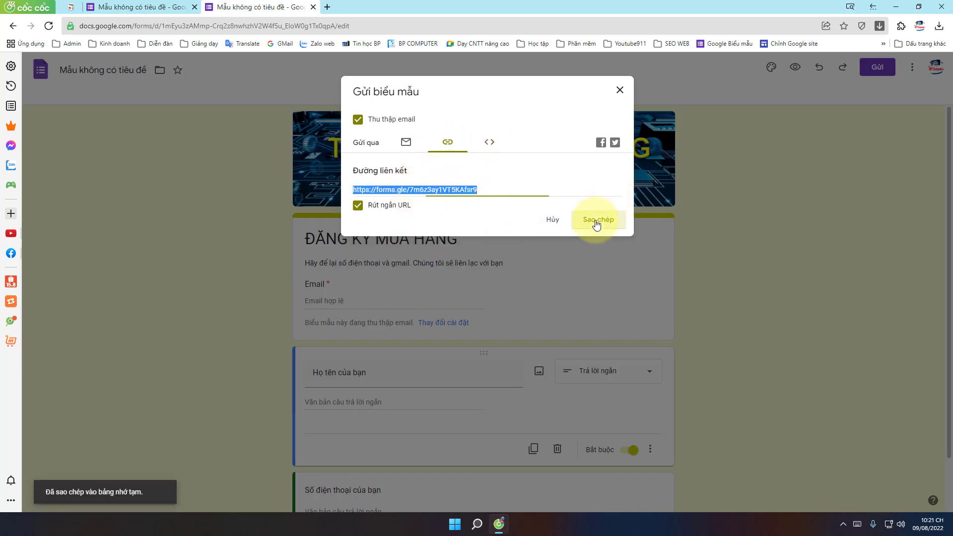
- Switch to the desktop and create a new text document named "fORM" there
{"action": "left_click", "coordinate": [896, 7]}
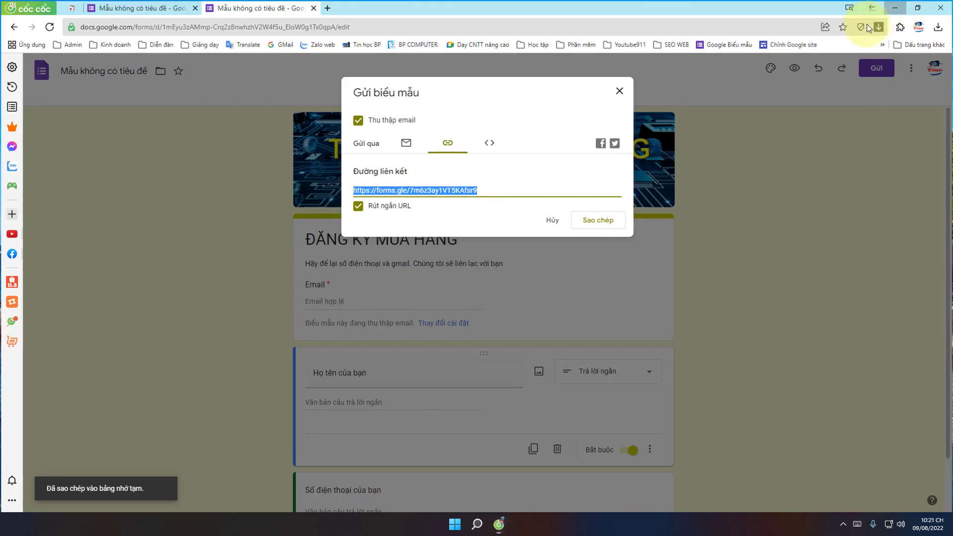
{"action": "right_click", "coordinate": [284, 151]}
{"action": "mouse_move", "coordinate": [352, 228]}
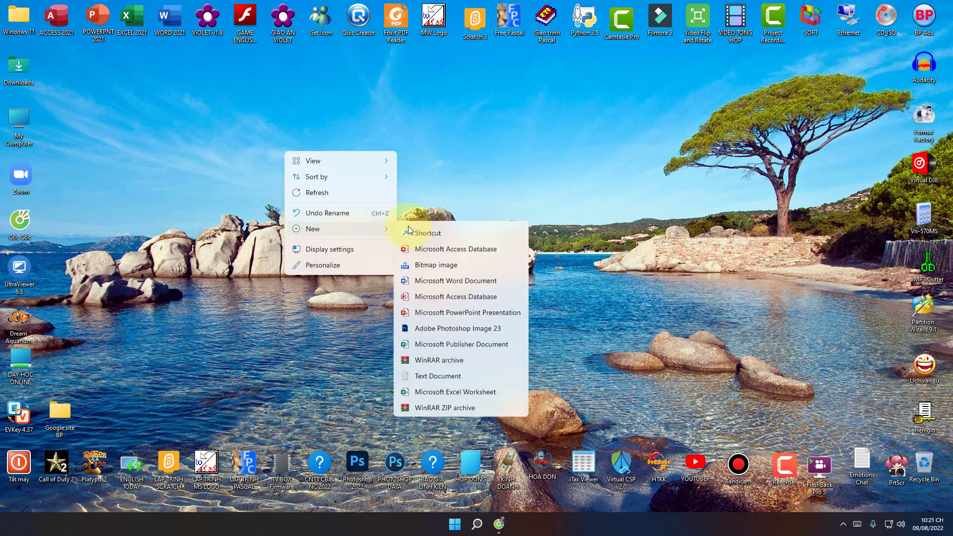
{"action": "left_click", "coordinate": [436, 392]}
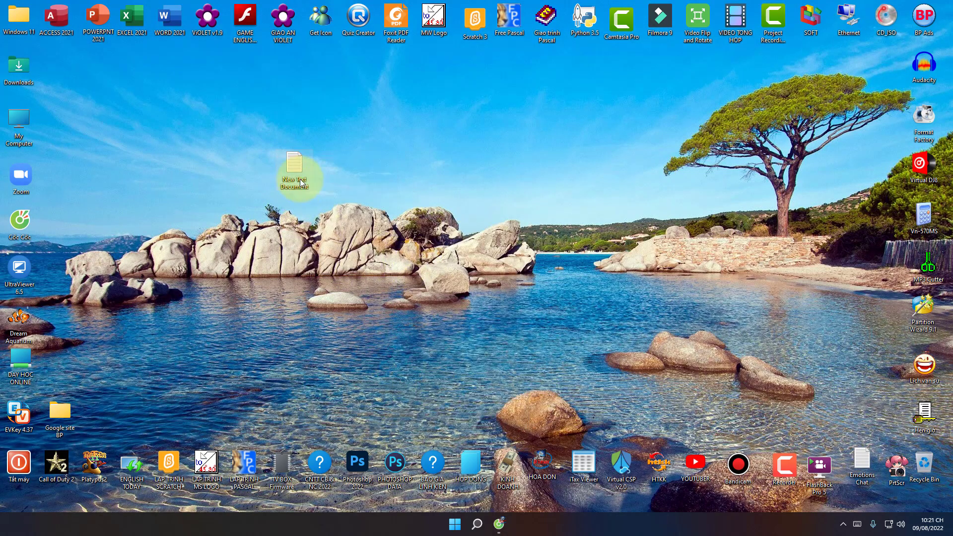
{"action": "type", "text": "fORM"}
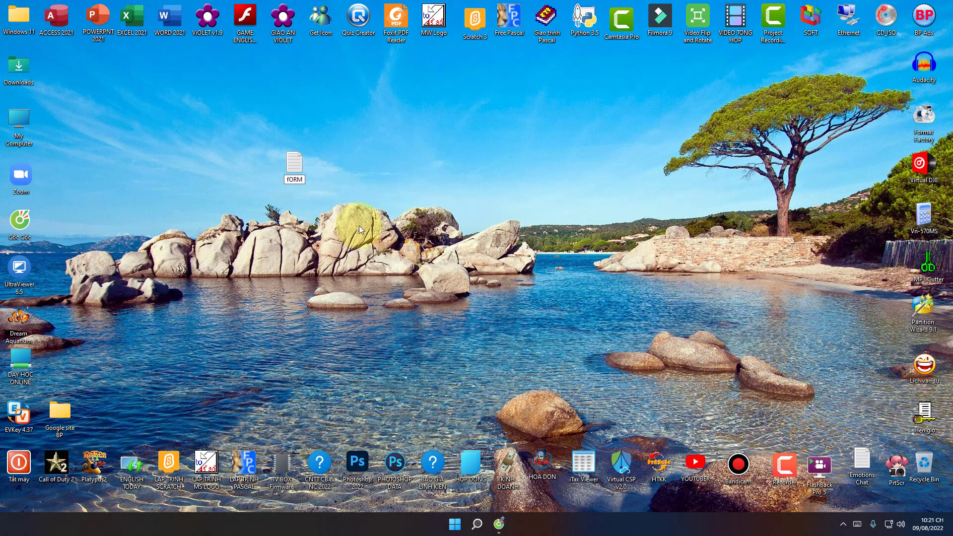
{"action": "key", "text": "Return"}
- Paste the copied form link into the "fORM" text document and add the heading "MUA SẮM" above it
{"action": "key", "text": "Return"}
{"action": "key", "text": "ctrl+v"}
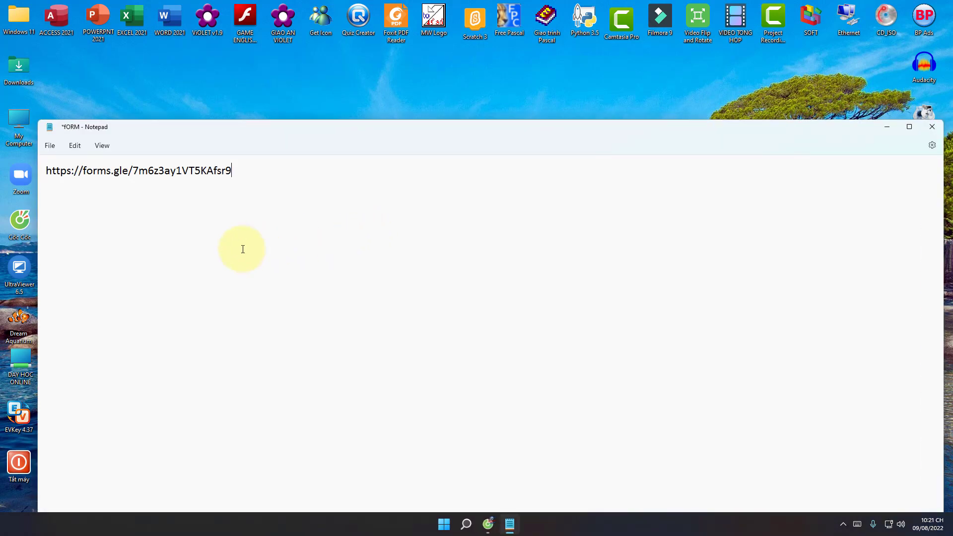
{"action": "left_click", "coordinate": [44, 170]}
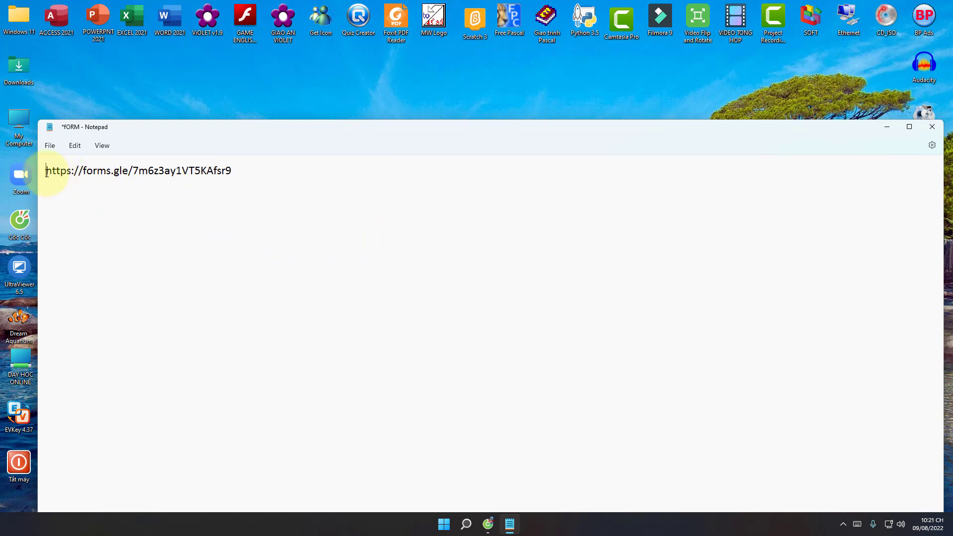
{"action": "key", "text": "Return"}
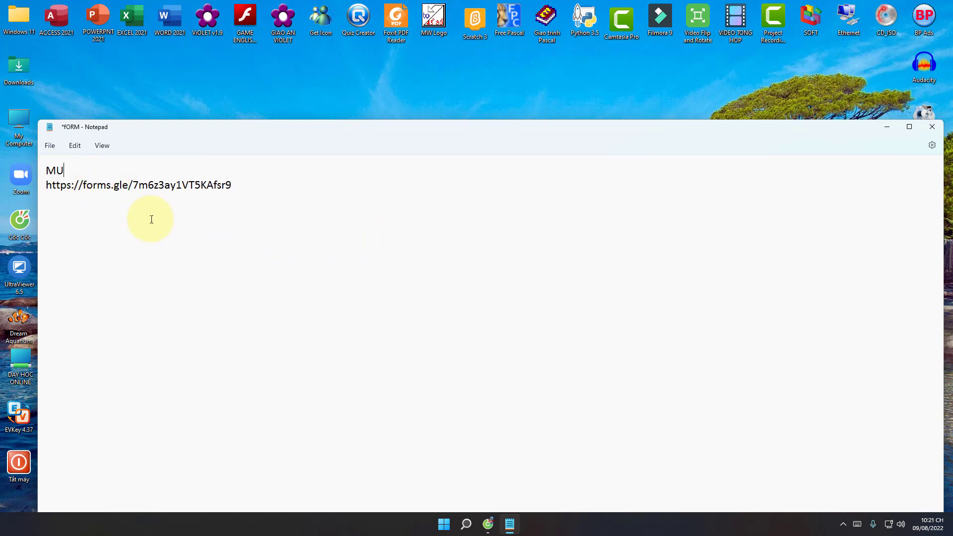
{"action": "type", "text": "MUA SAWSM"}
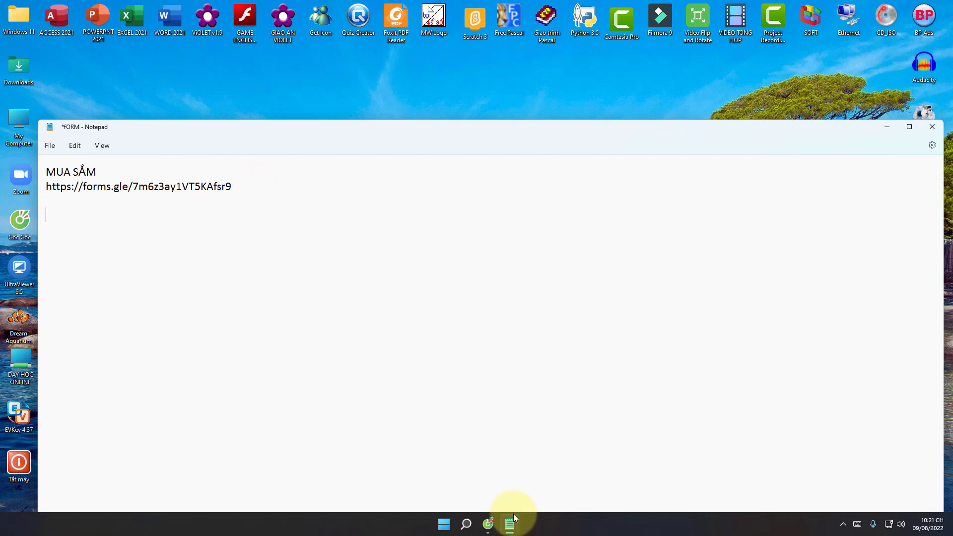
- Switch back to the form in the browser and copy its HTML embed code from the sending options
{"action": "left_click", "coordinate": [488, 524]}
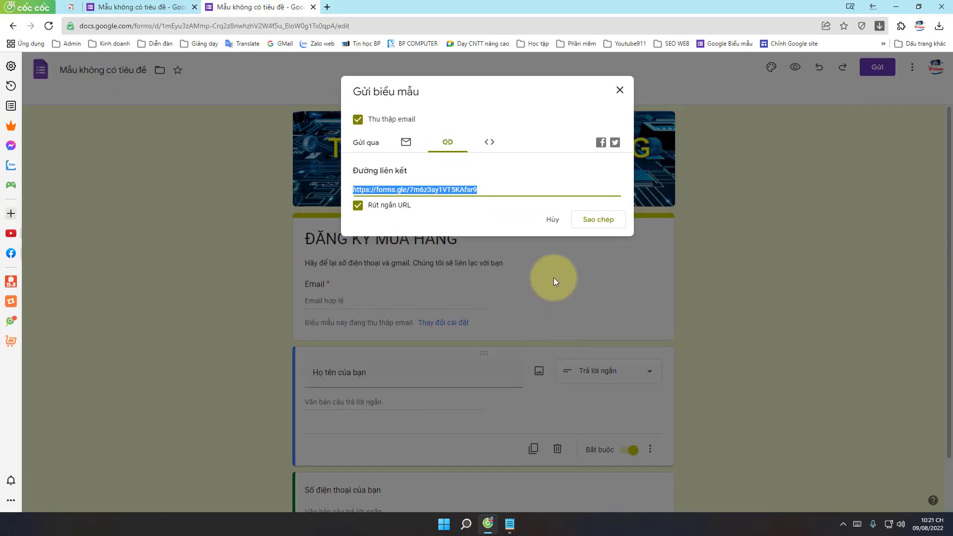
{"action": "left_click", "coordinate": [489, 143]}
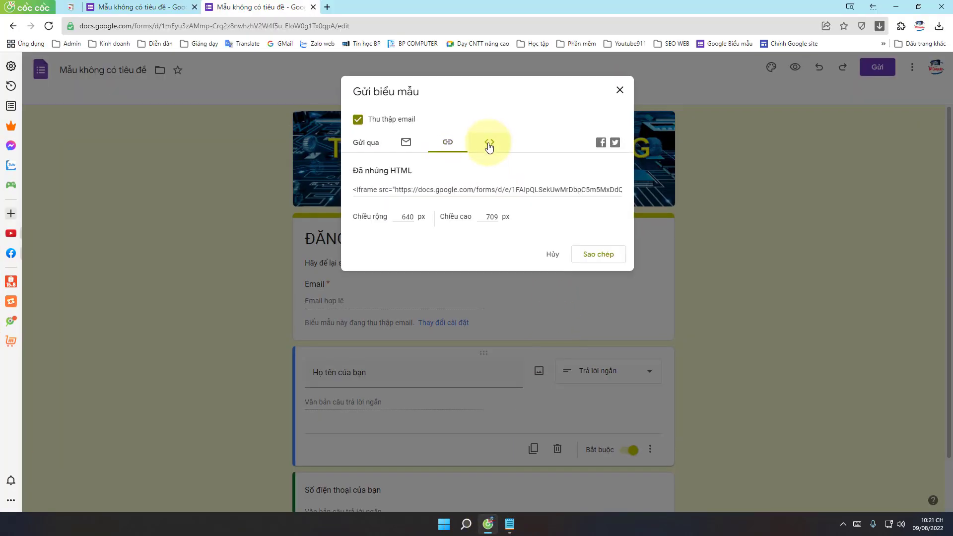
{"action": "left_click", "coordinate": [590, 256]}
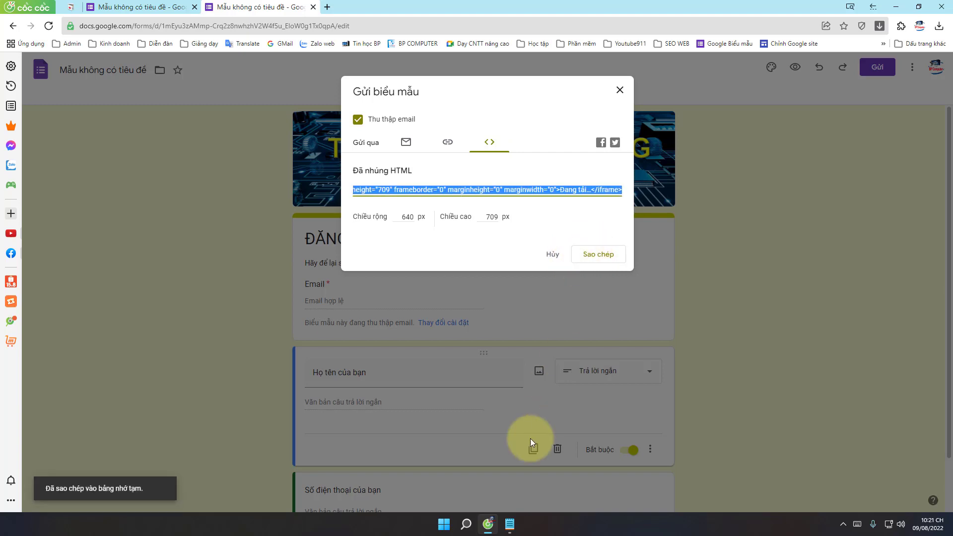
- Paste the iframe embed code into the "fORM" text document directly beneath the short link, without a blank line between them, and minimize the document
{"action": "left_click", "coordinate": [510, 524]}
{"action": "type", "text": "<iframe src=\"https://docs.google.com/forms/d/e/1FAIpQLSekUwMrDbpC5m5MxDdQyA4nuOfFnbh96dIndQHksDz8MEzr7A/viewform?embedded=true\" width=\"640\" height=\"709\" frameborder=\"0\" marginheight=\"0\" marginwidth=\"0\">Đang tải…</iframe>"}
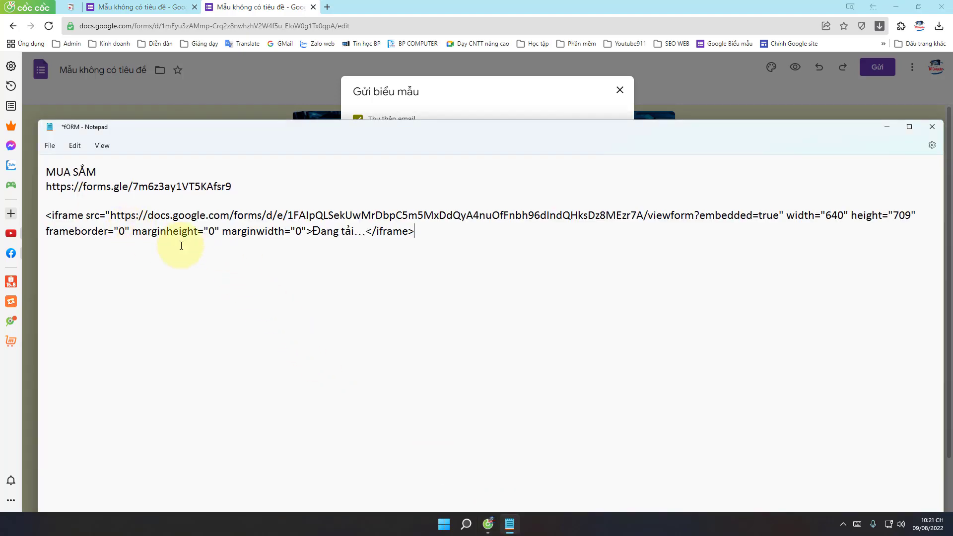
{"action": "key", "text": "Delete"}
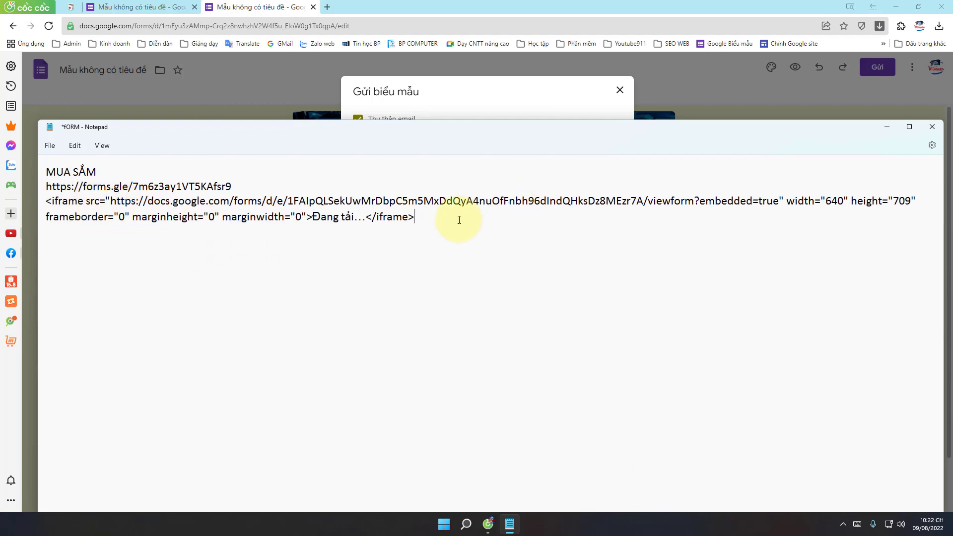
{"action": "left_click", "coordinate": [887, 126]}
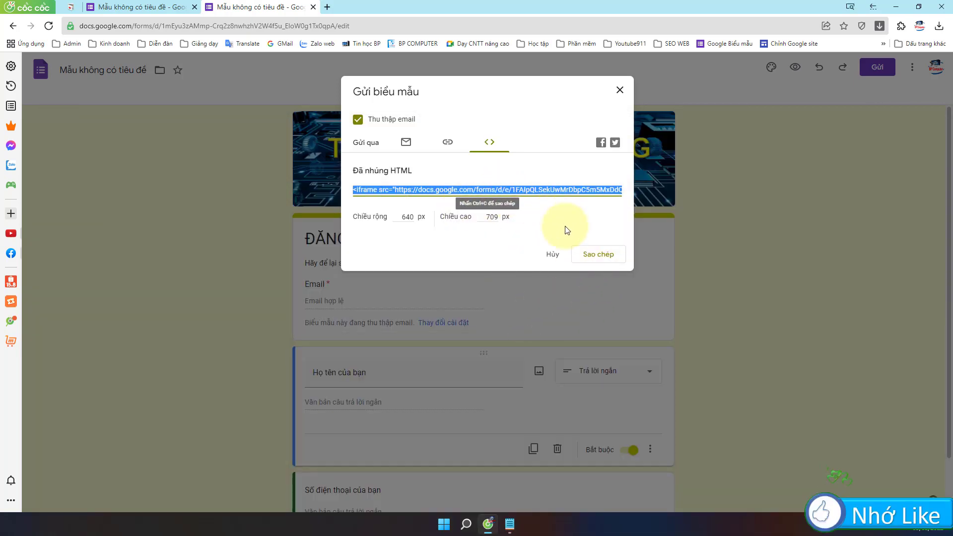
- Reopen the form's sending options and try to send the form by email with the recipient left empty
{"action": "left_click", "coordinate": [620, 90]}
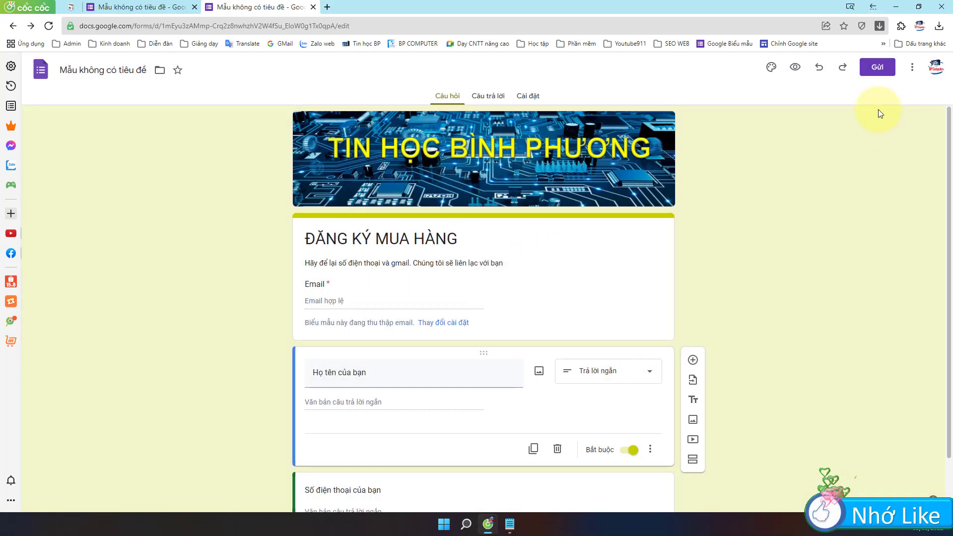
{"action": "left_click", "coordinate": [876, 70]}
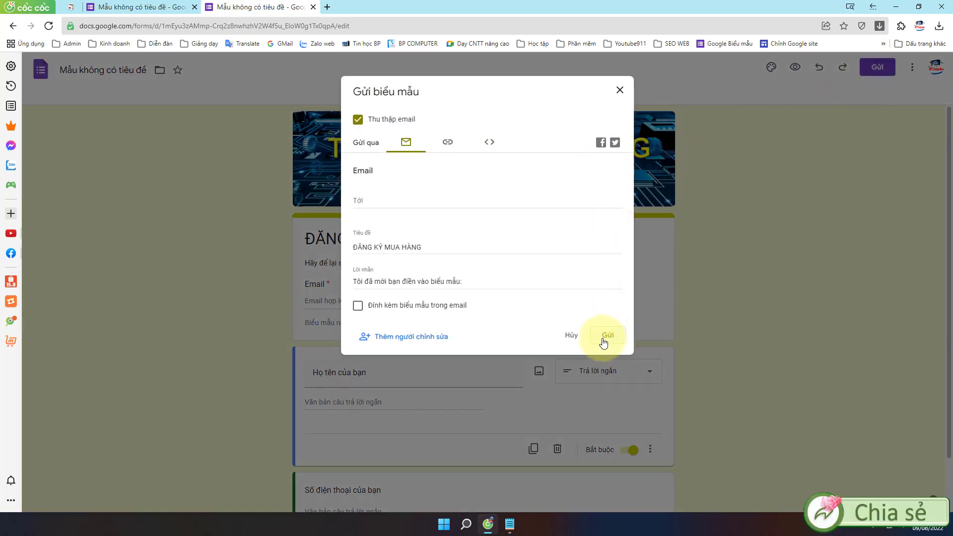
{"action": "left_click", "coordinate": [611, 338]}
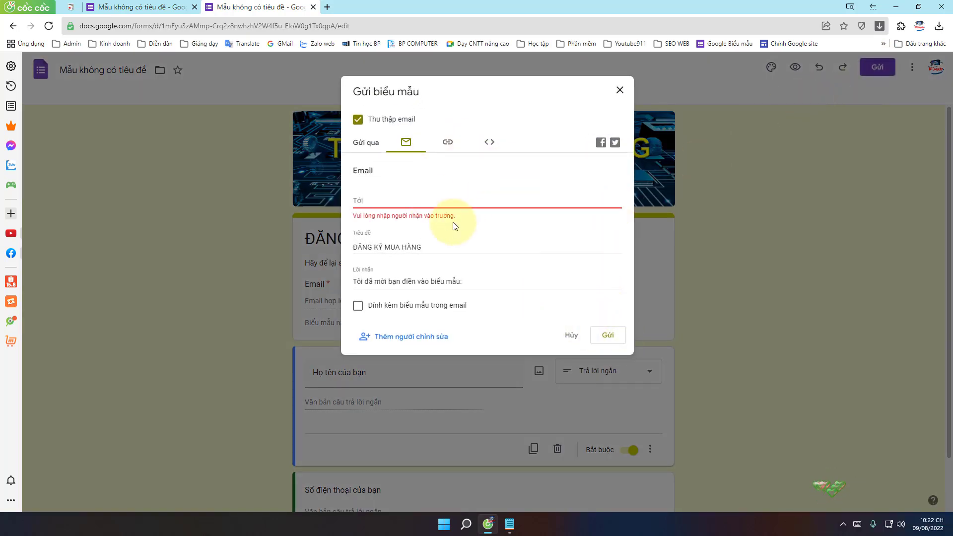